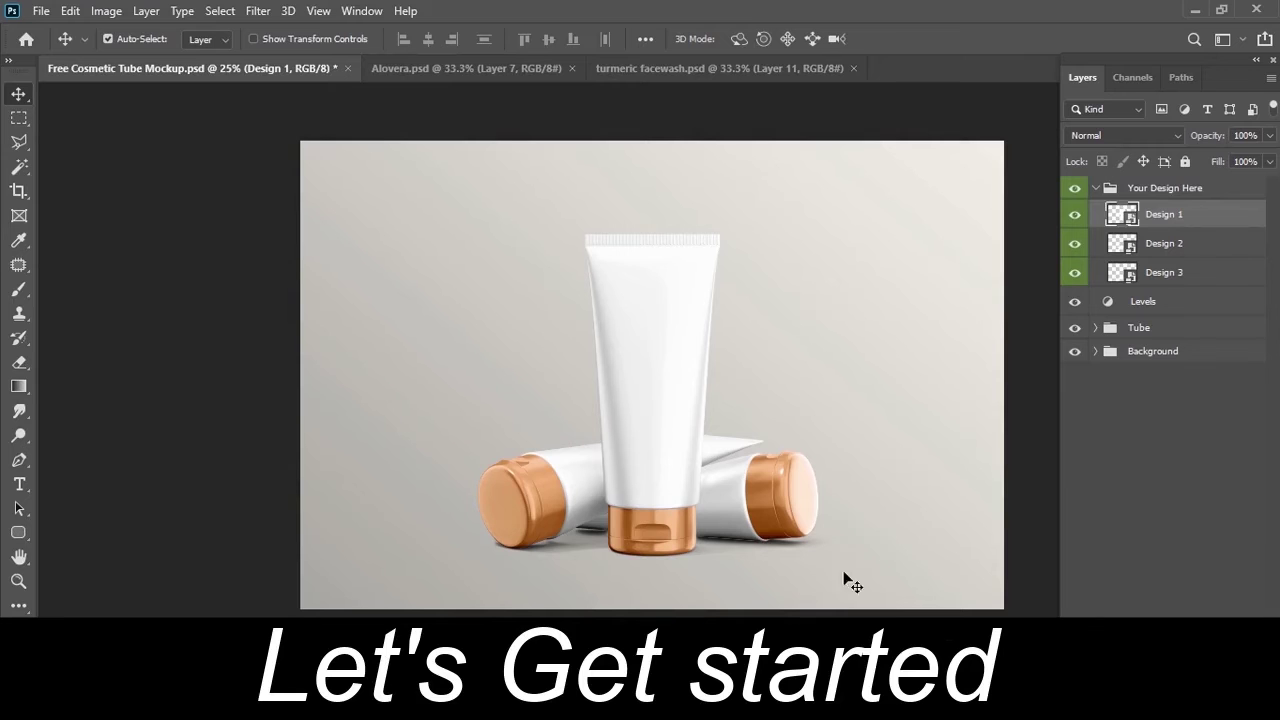
- Browse the Design 2 and Design 3 layers, then reselect the Design 1 layer
click(1190, 245)
click(1192, 274)
click(1186, 245)
click(1158, 218)
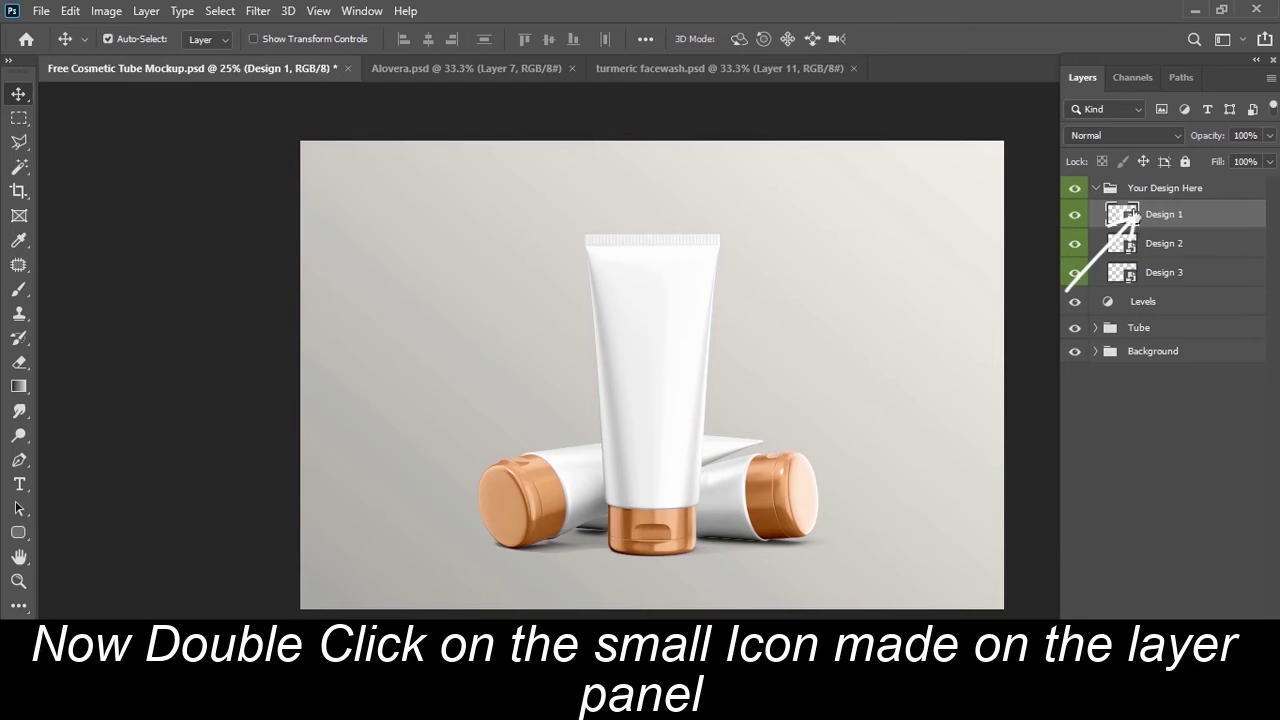
- Open Design 1's smart object contents and copy the turmeric facewash label into it
double_click(1122, 214)
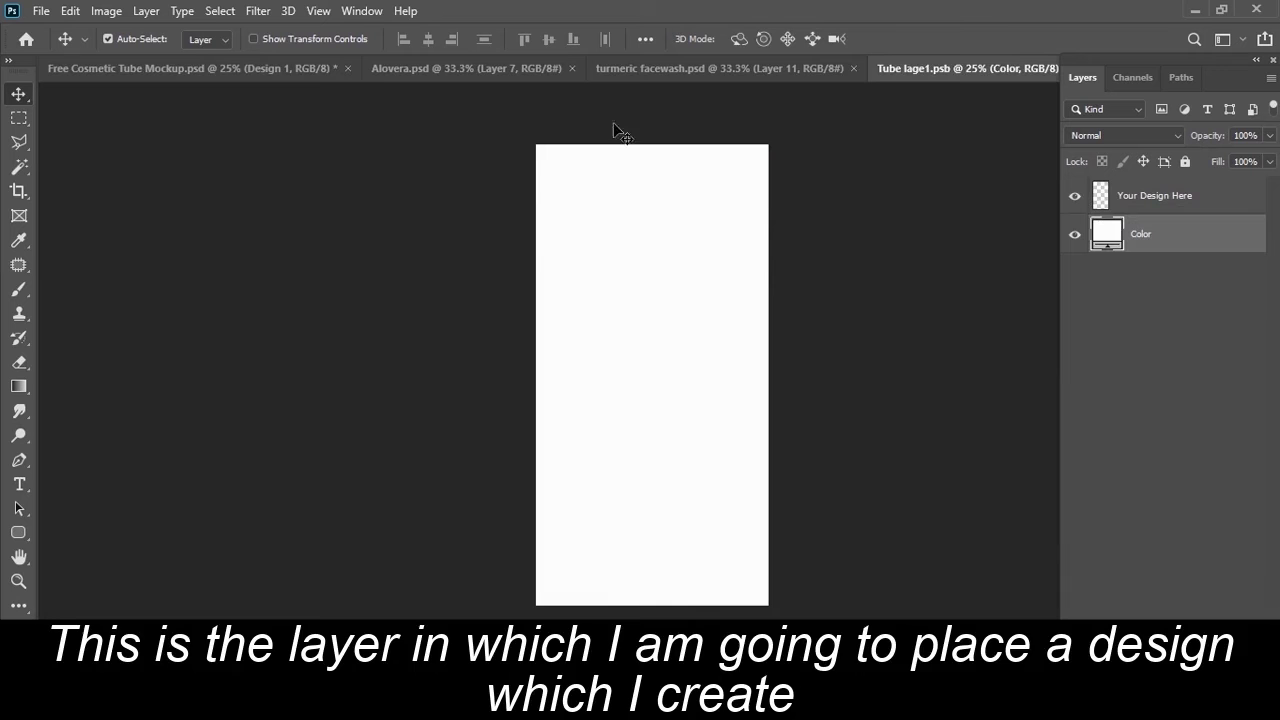
click(658, 66)
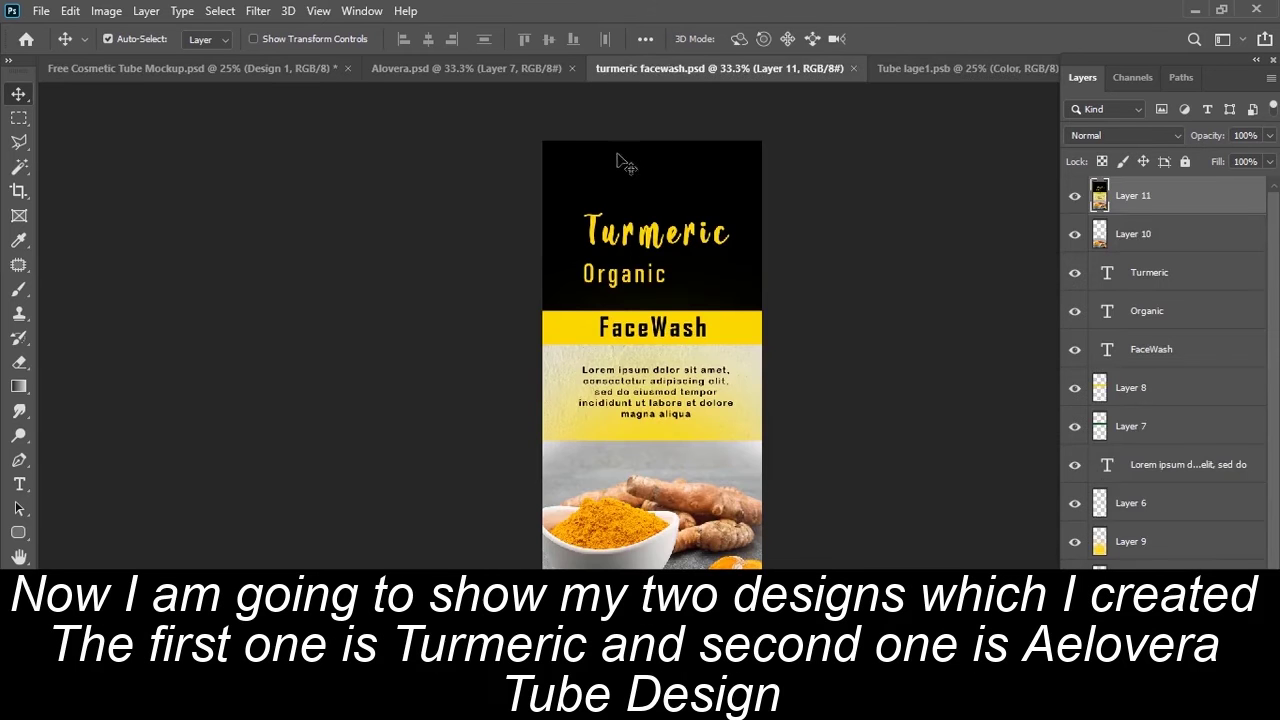
click(516, 66)
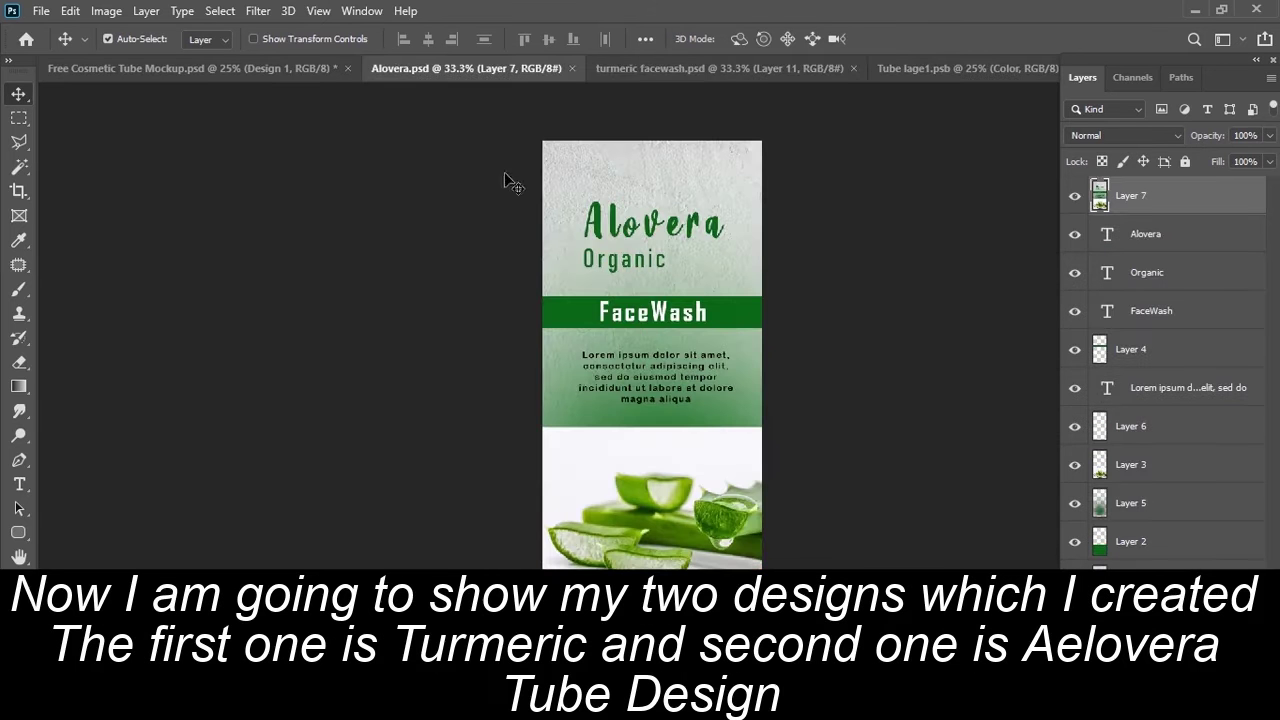
click(711, 66)
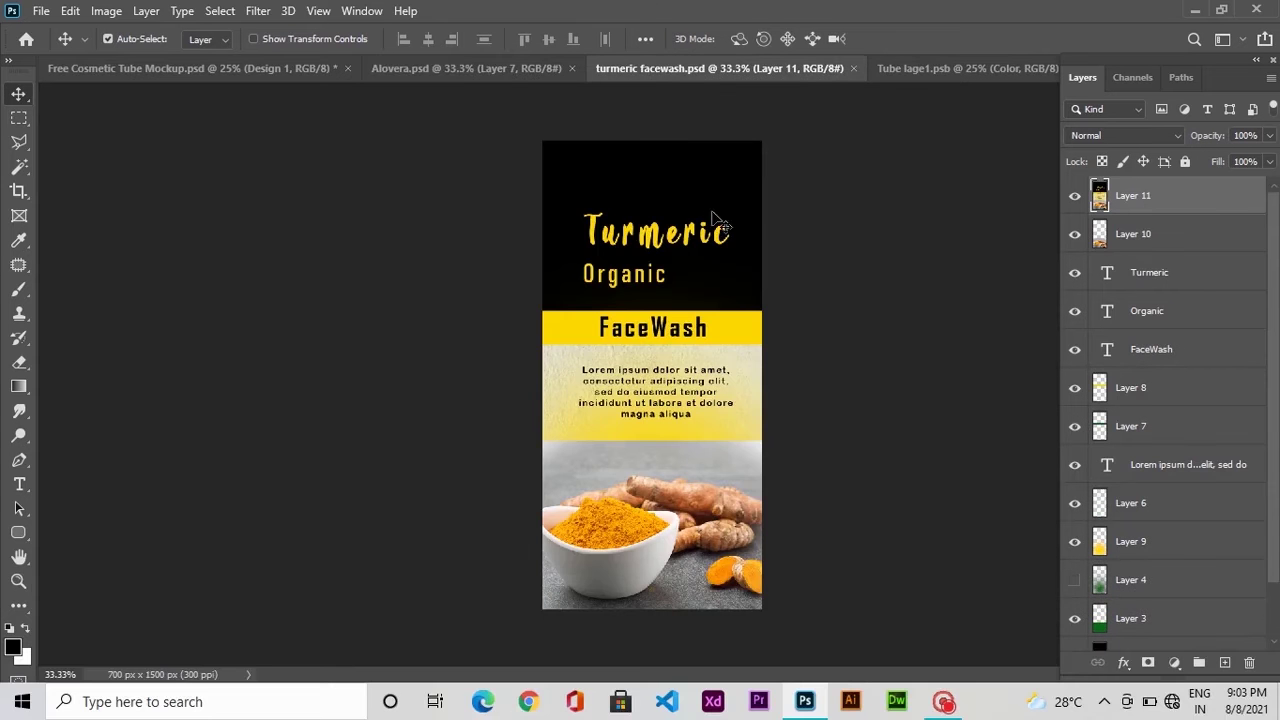
drag(716, 218, 871, 150)
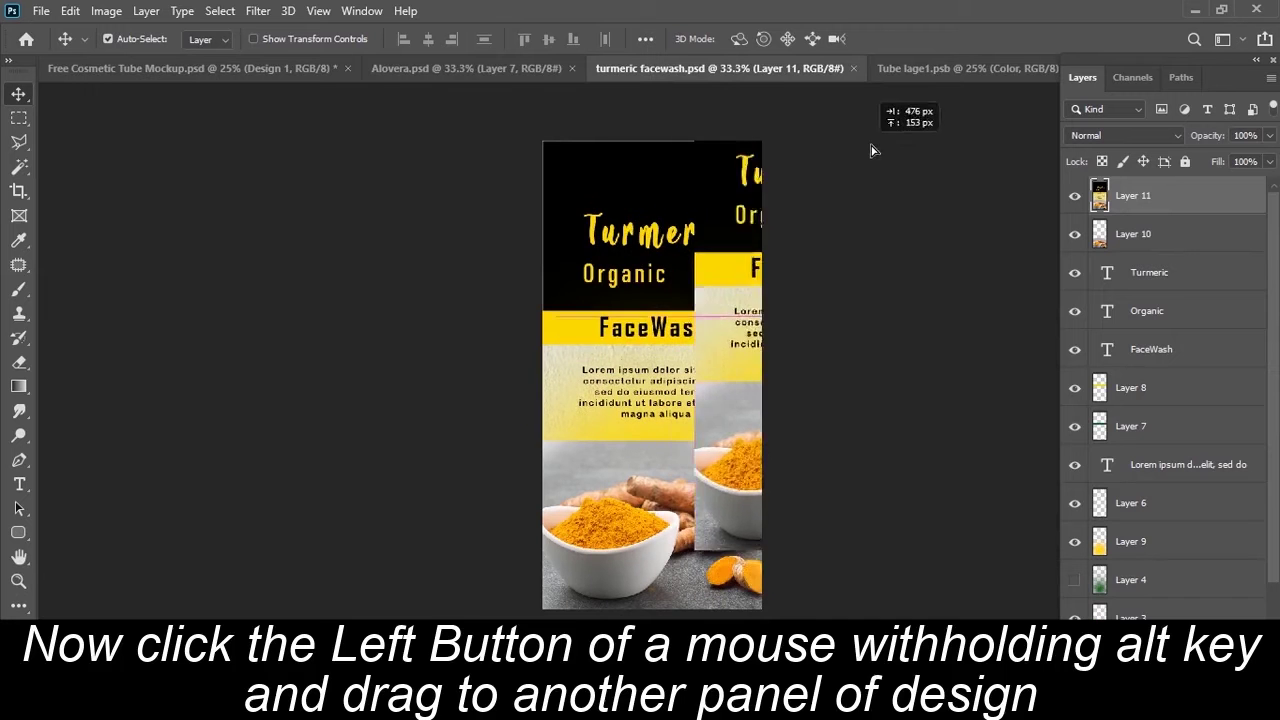
mouse_move(871, 150)
mouse_down()
mouse_move(694, 324)
mouse_move(655, 382)
mouse_move(623, 333)
mouse_up()
- Enlarge and position the turmeric label with Free Transform to fill the Design 1 canvas
key(ctrl+t)
drag(697, 495, 769, 630)
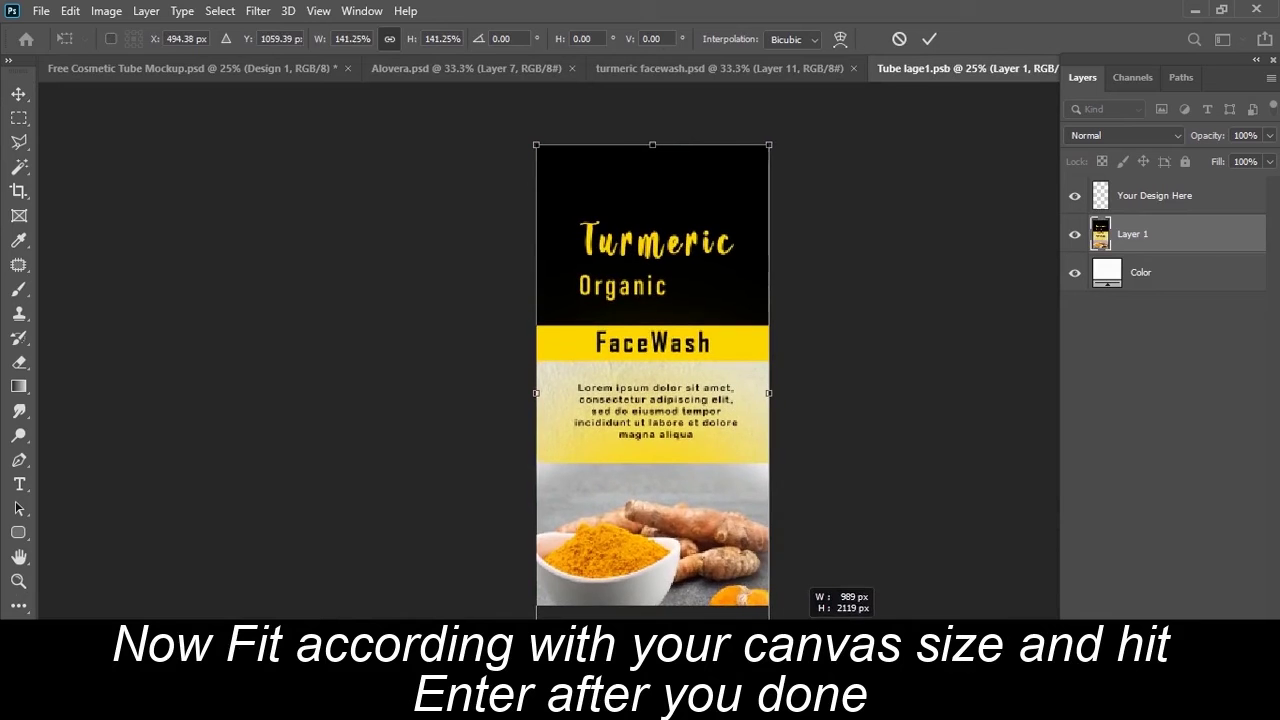
drag(697, 525, 697, 491)
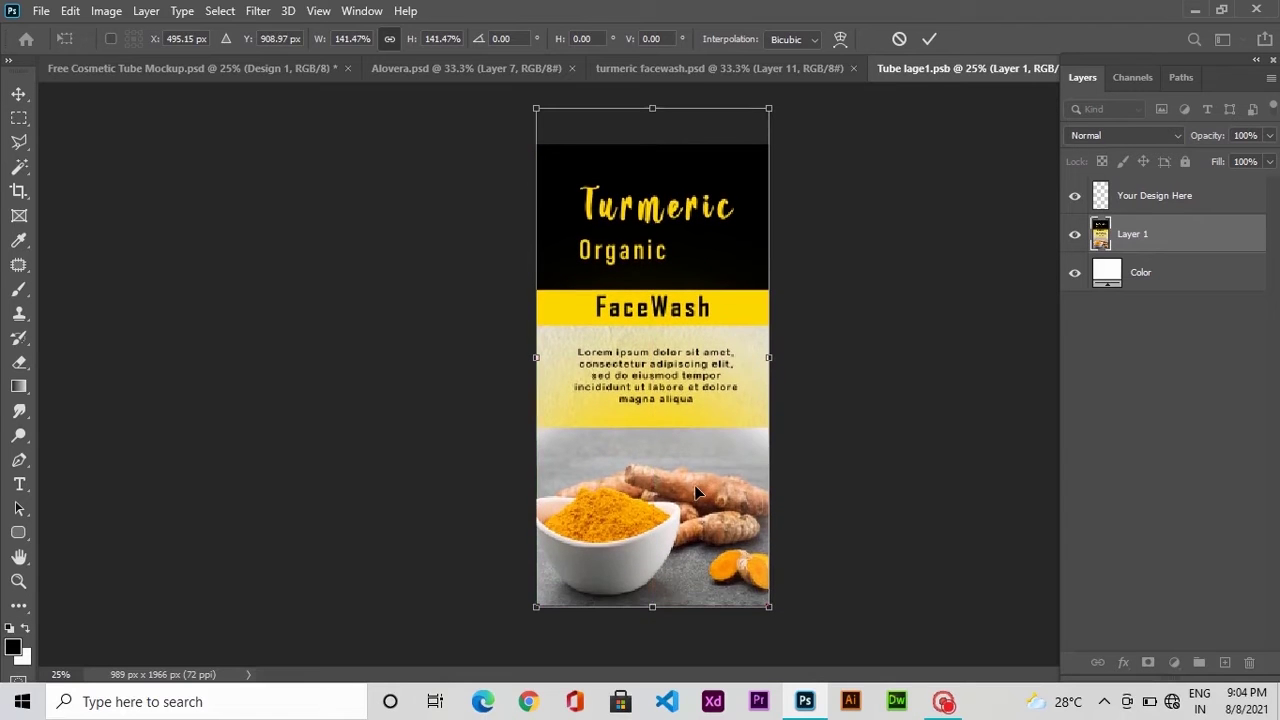
key(Return)
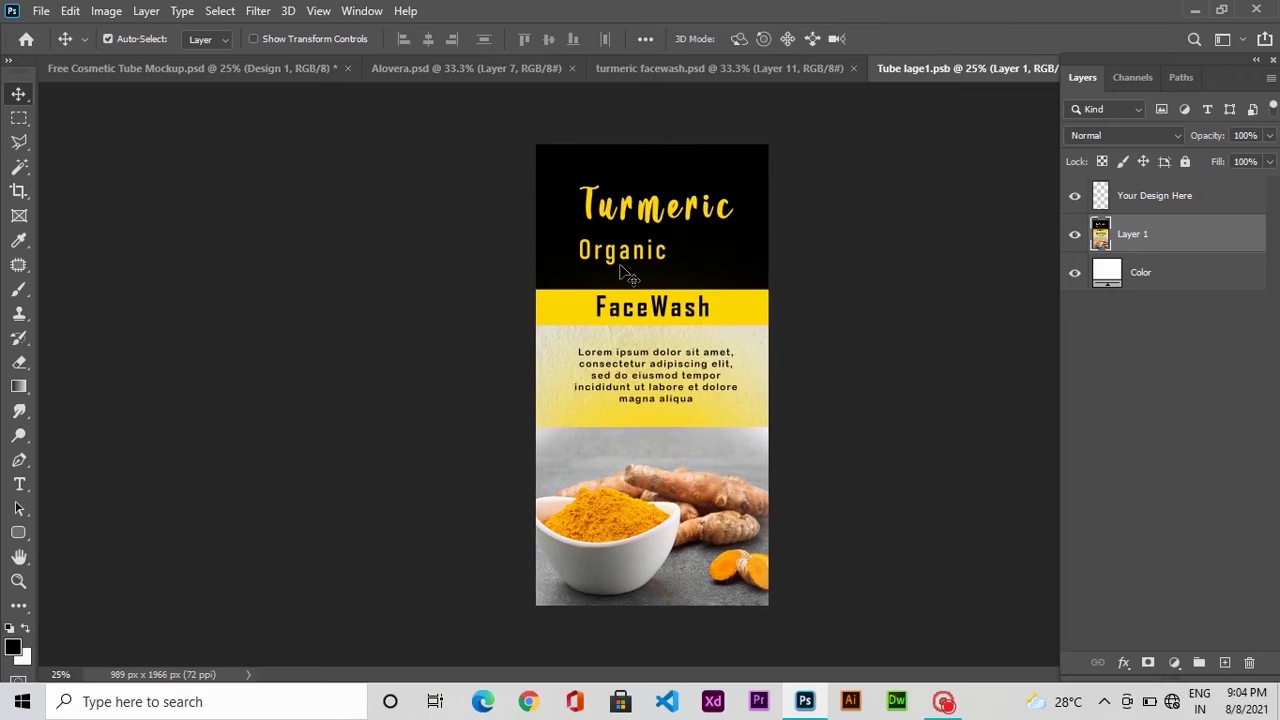
- Save and close the Design 1 contents and return to the tube mockup
key(ctrl+s)
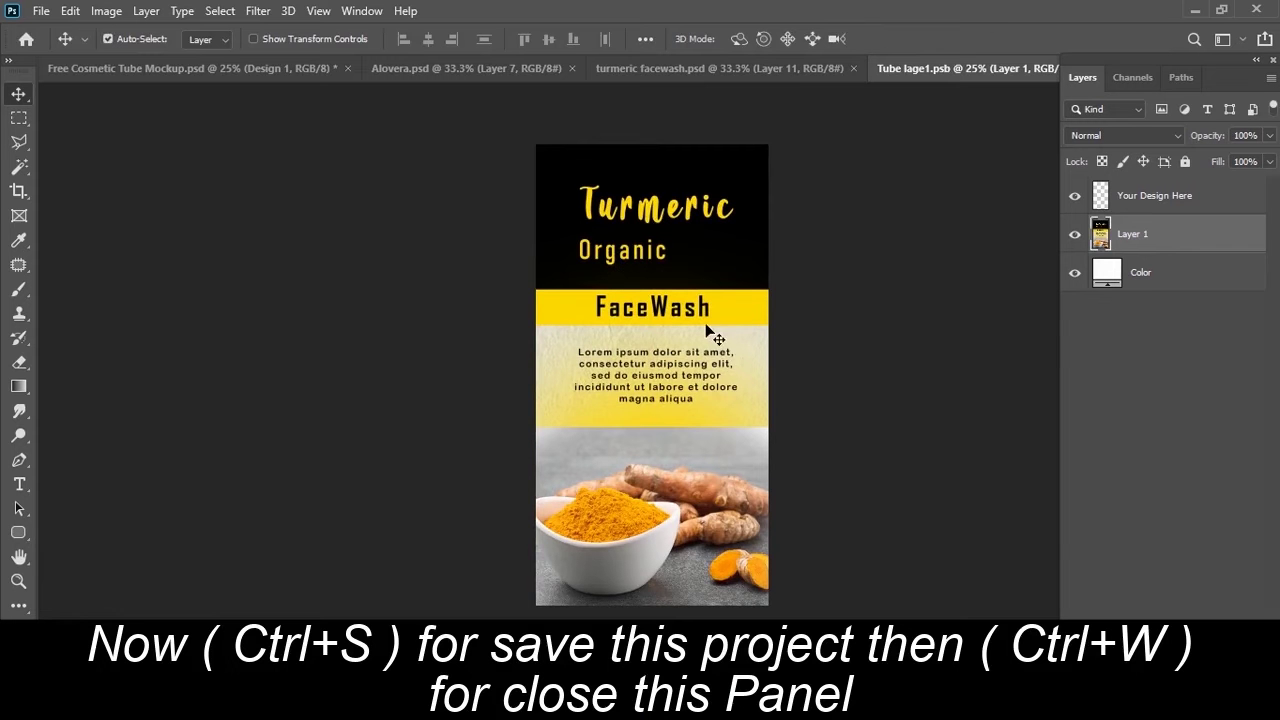
key(ctrl+w)
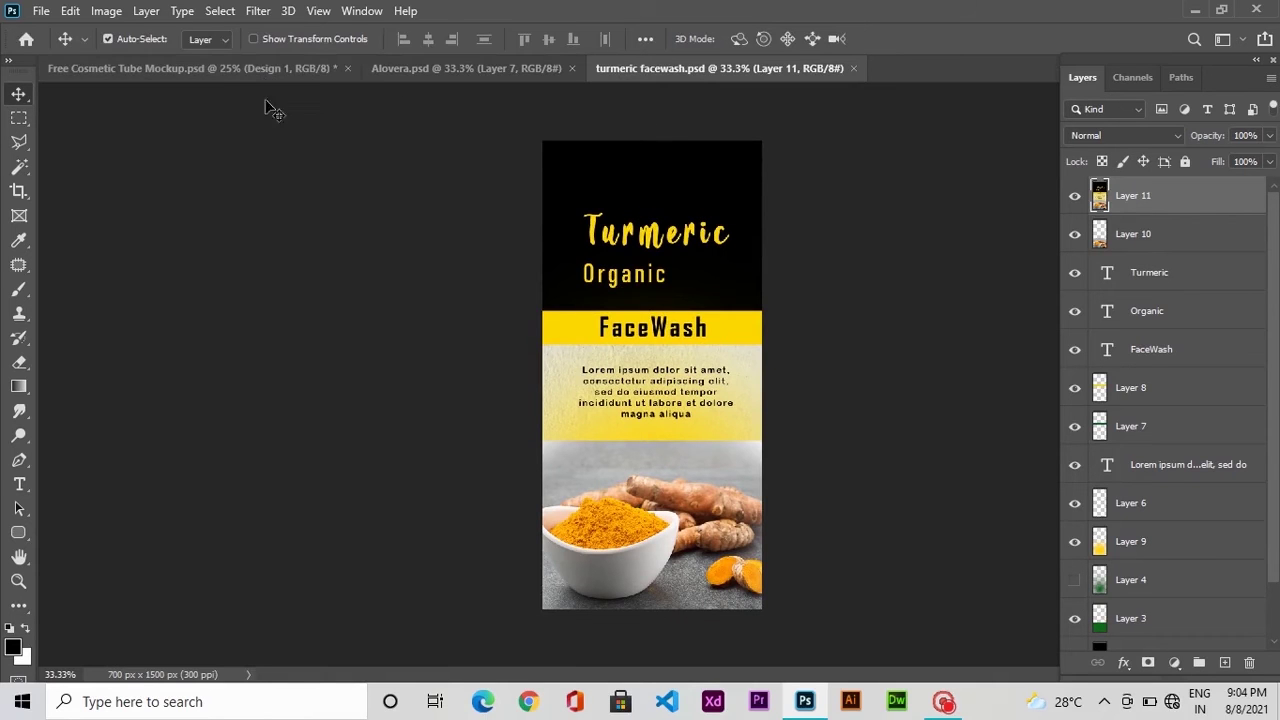
click(256, 76)
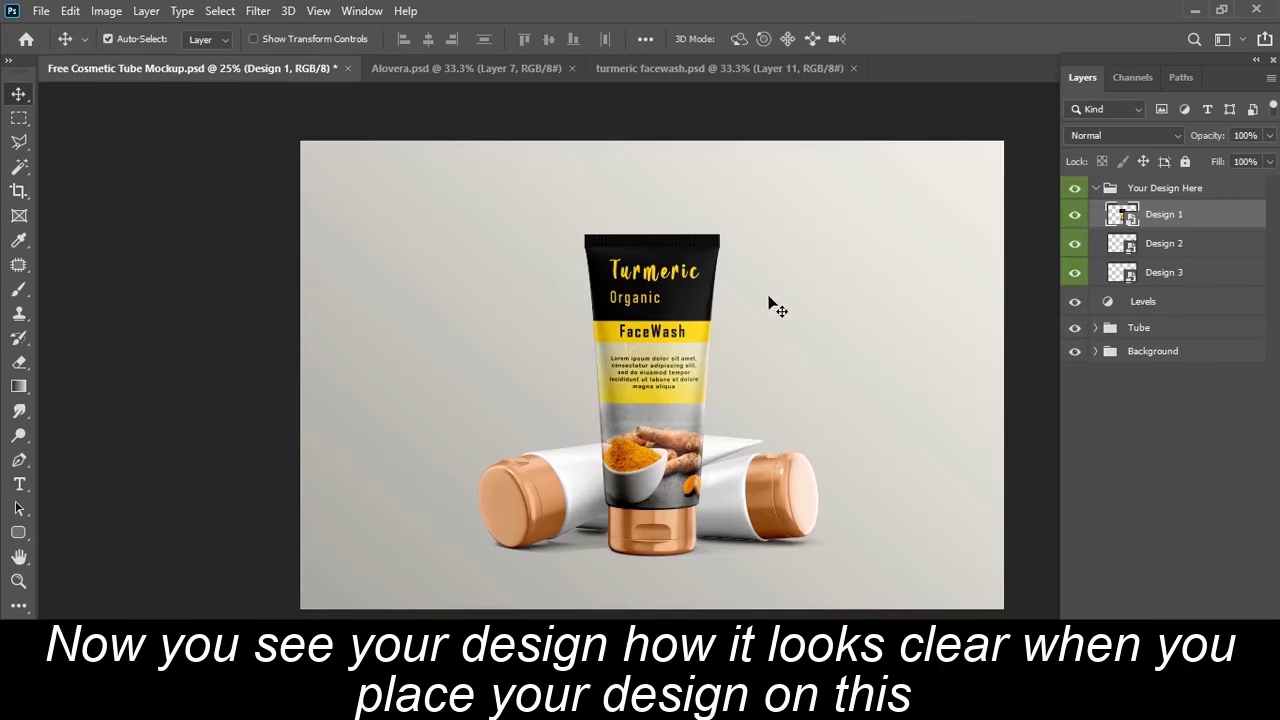
- Zoom in to inspect the front tube's label, back out to 33.3%, then open Design 2's contents
key(ctrl+plus)
key(ctrl+plus)
key(ctrl+minus)
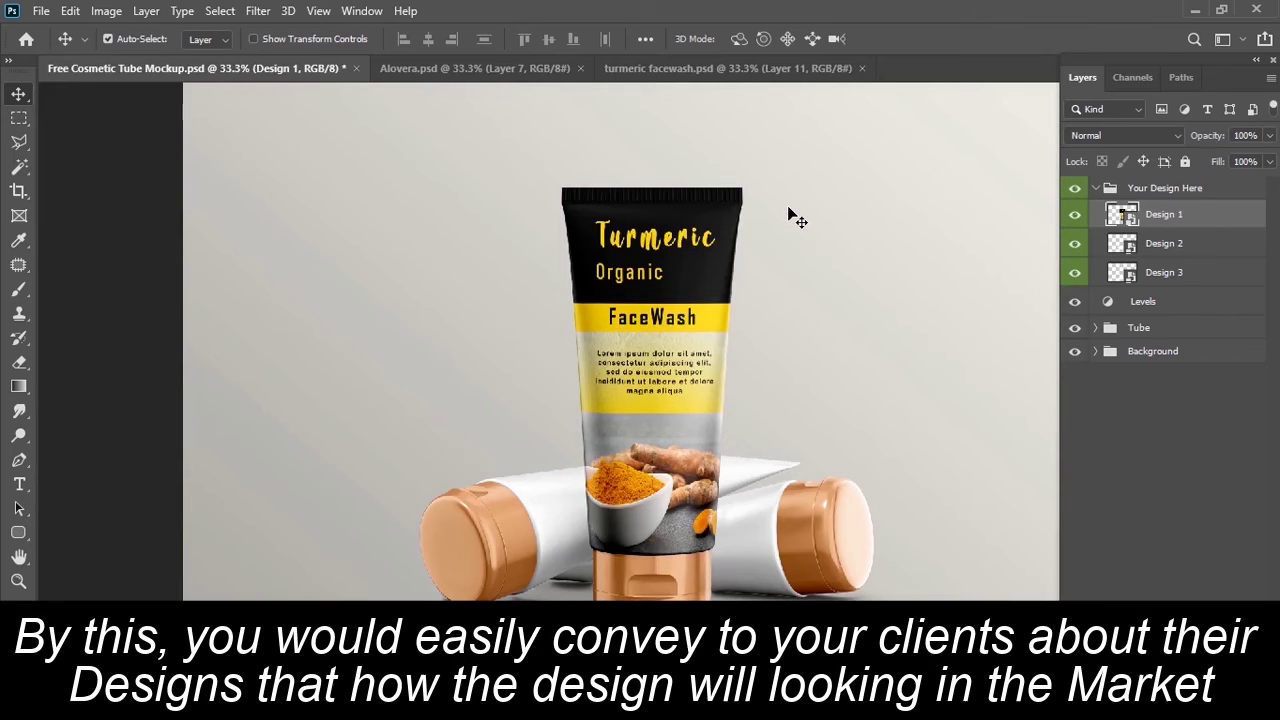
double_click(1124, 245)
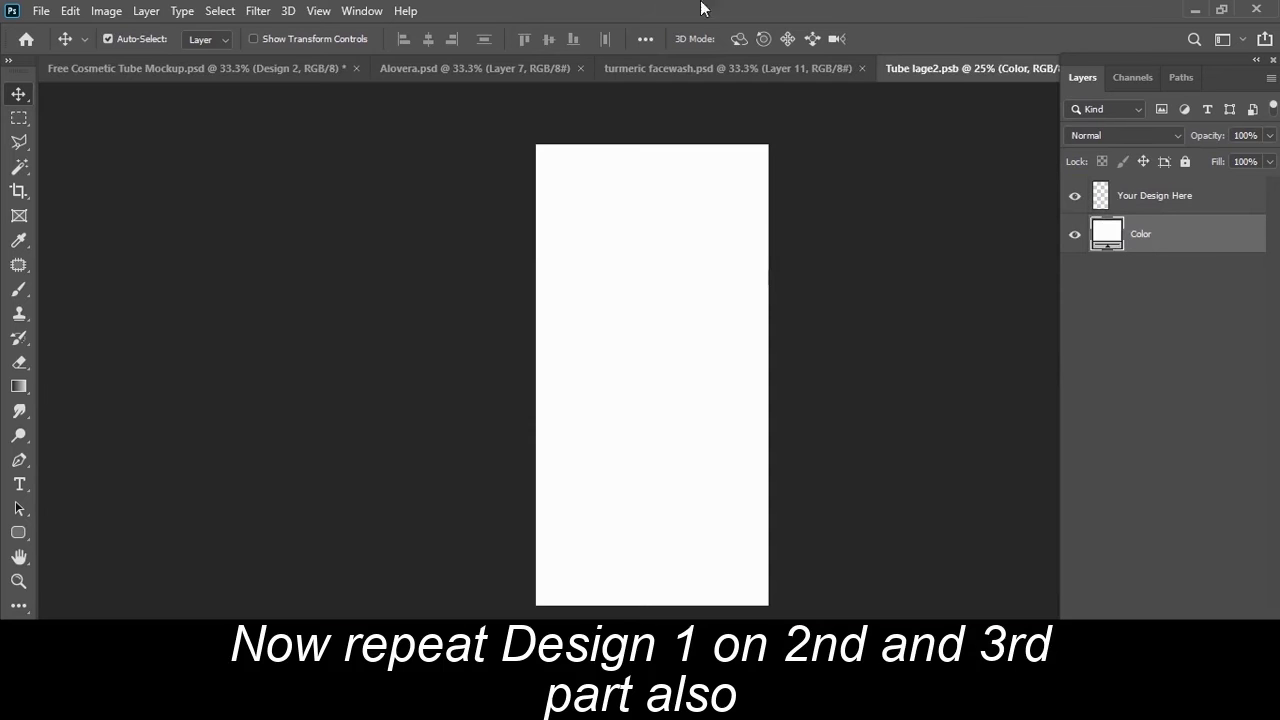
- Close Alovera.psd, copy the turmeric label into Design 2, and scale it to cover the canvas
click(580, 68)
click(477, 68)
mouse_move(645, 260)
mouse_down()
mouse_move(735, 142)
mouse_move(611, 360)
mouse_move(660, 390)
mouse_move(617, 323)
mouse_up()
key(ctrl+t)
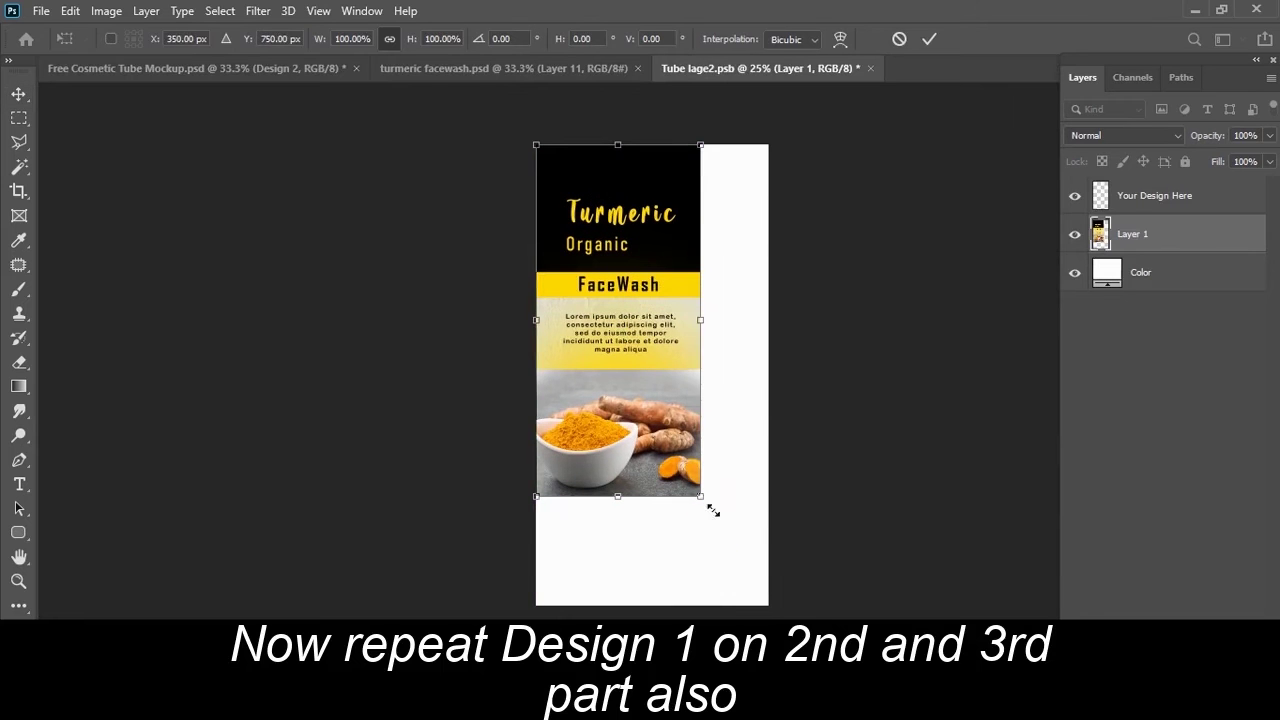
drag(713, 511, 775, 612)
drag(712, 541, 711, 503)
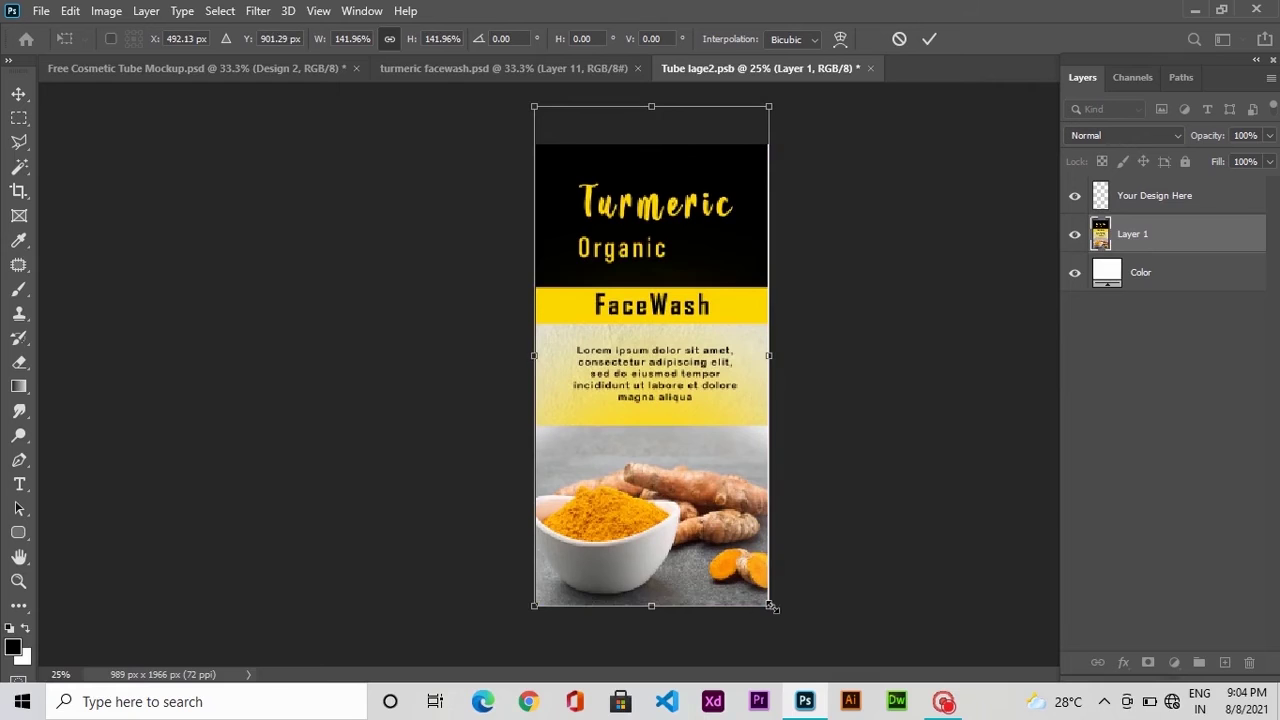
drag(768, 605, 770, 609)
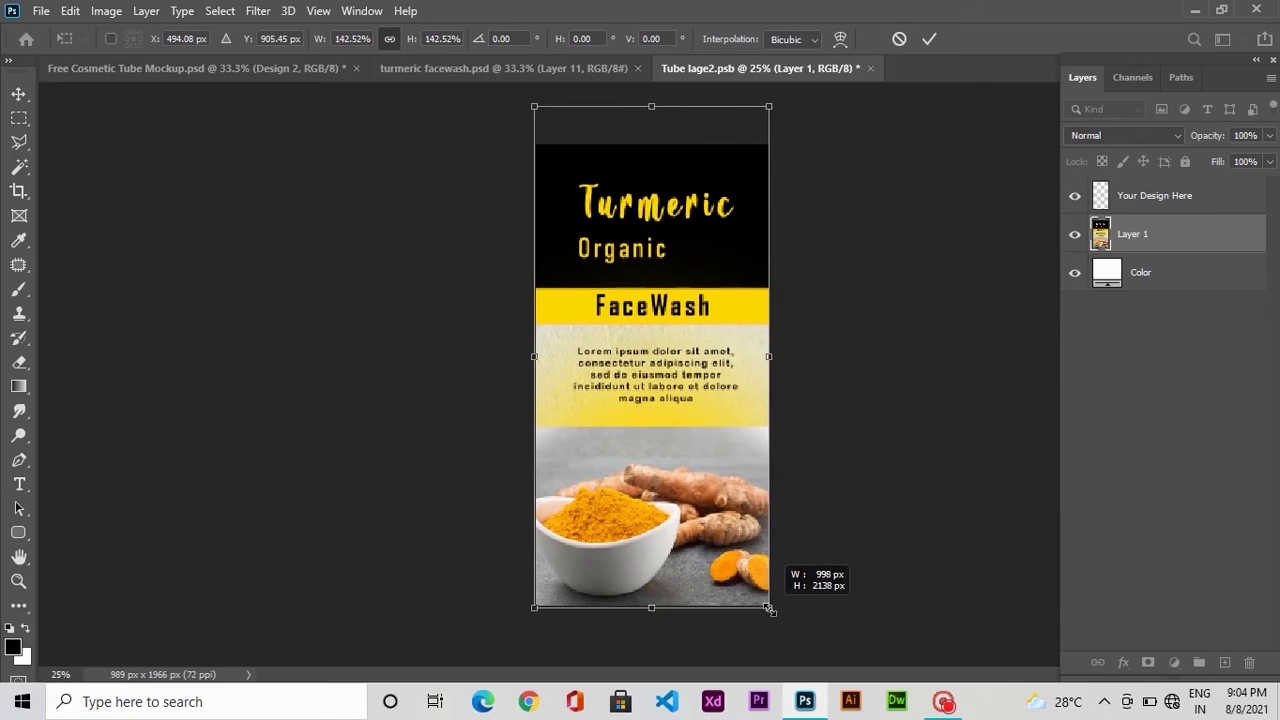
key(Return)
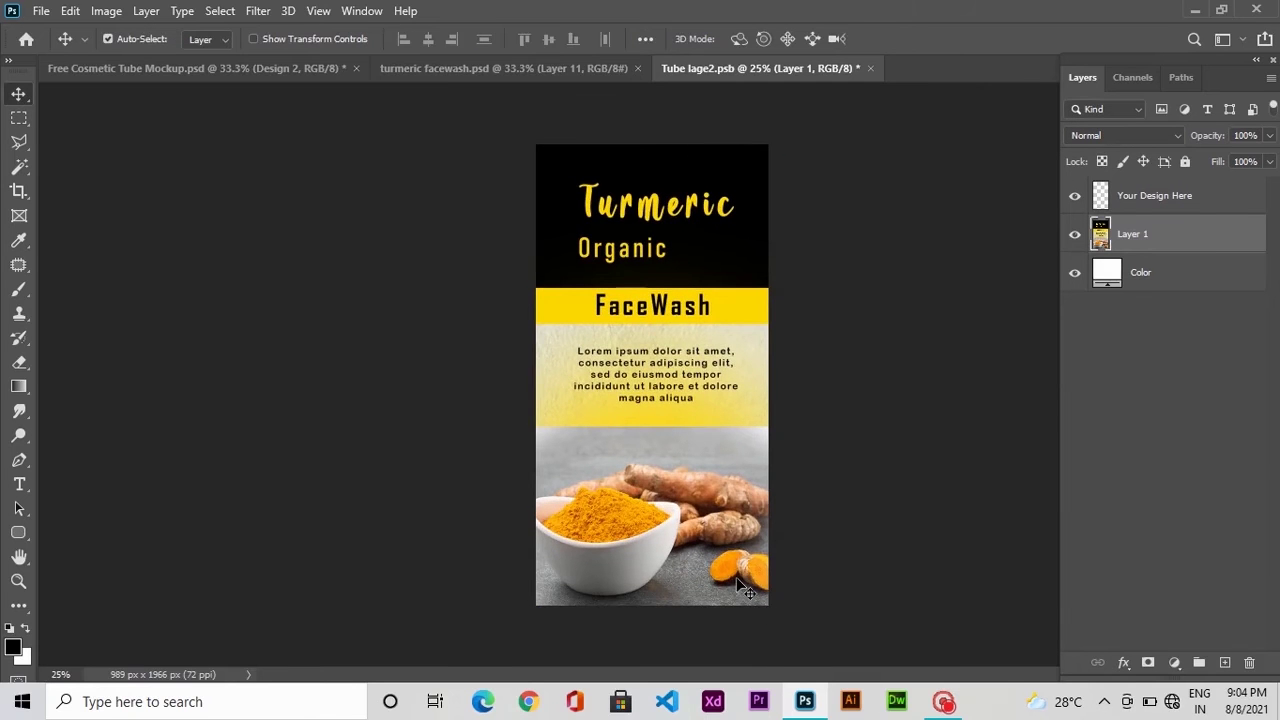
- Save and close Design 2, return to the zoomed-out mockup, and select Design 3
key(ctrl+s)
key(ctrl+w)
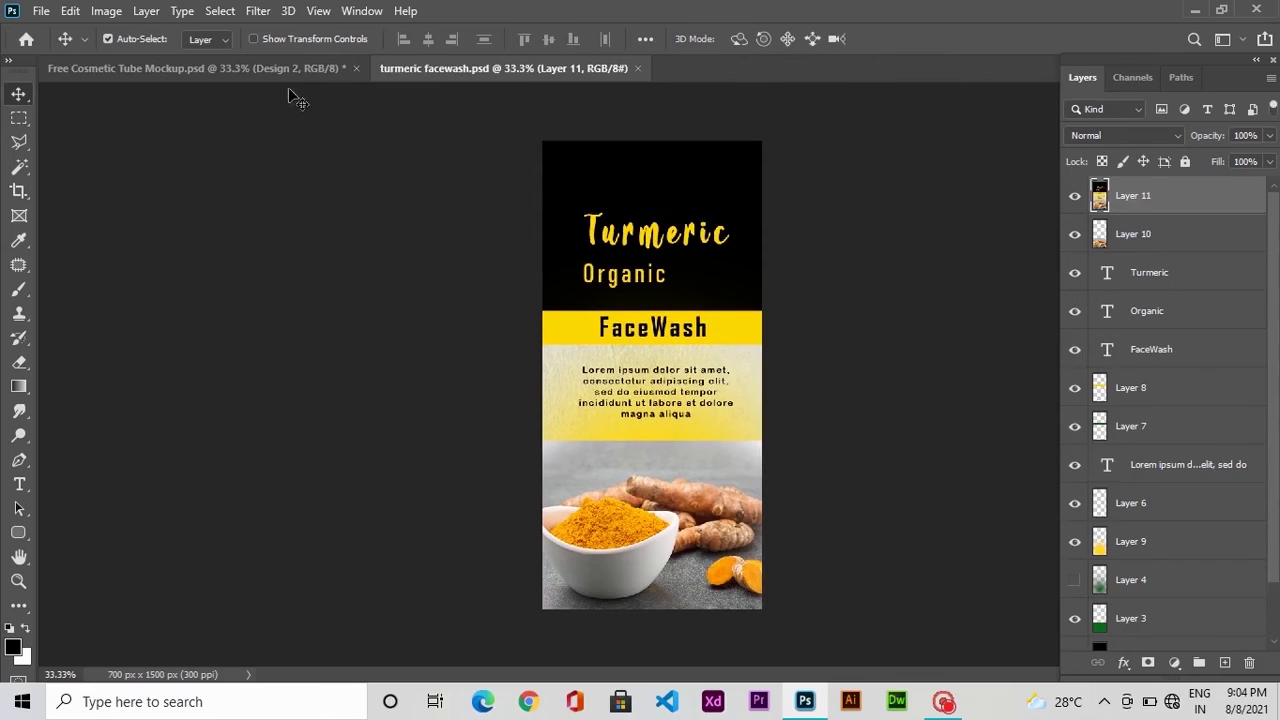
click(266, 70)
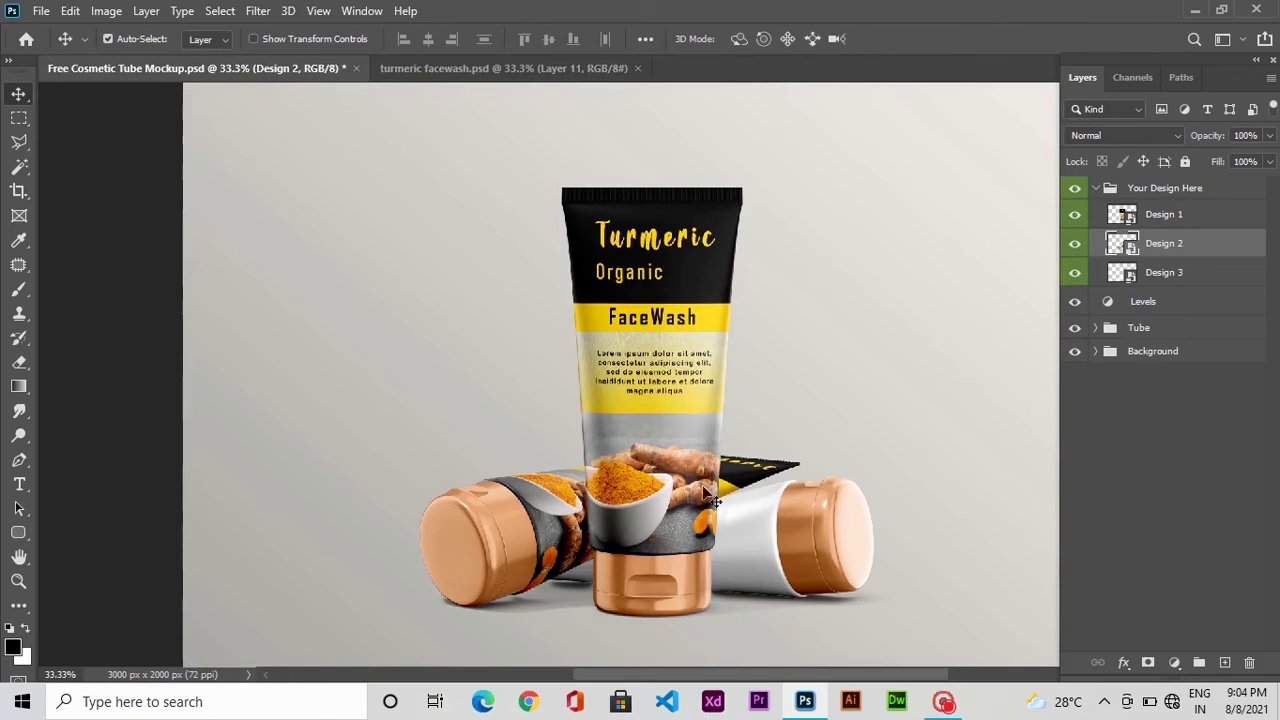
key(ctrl+minus)
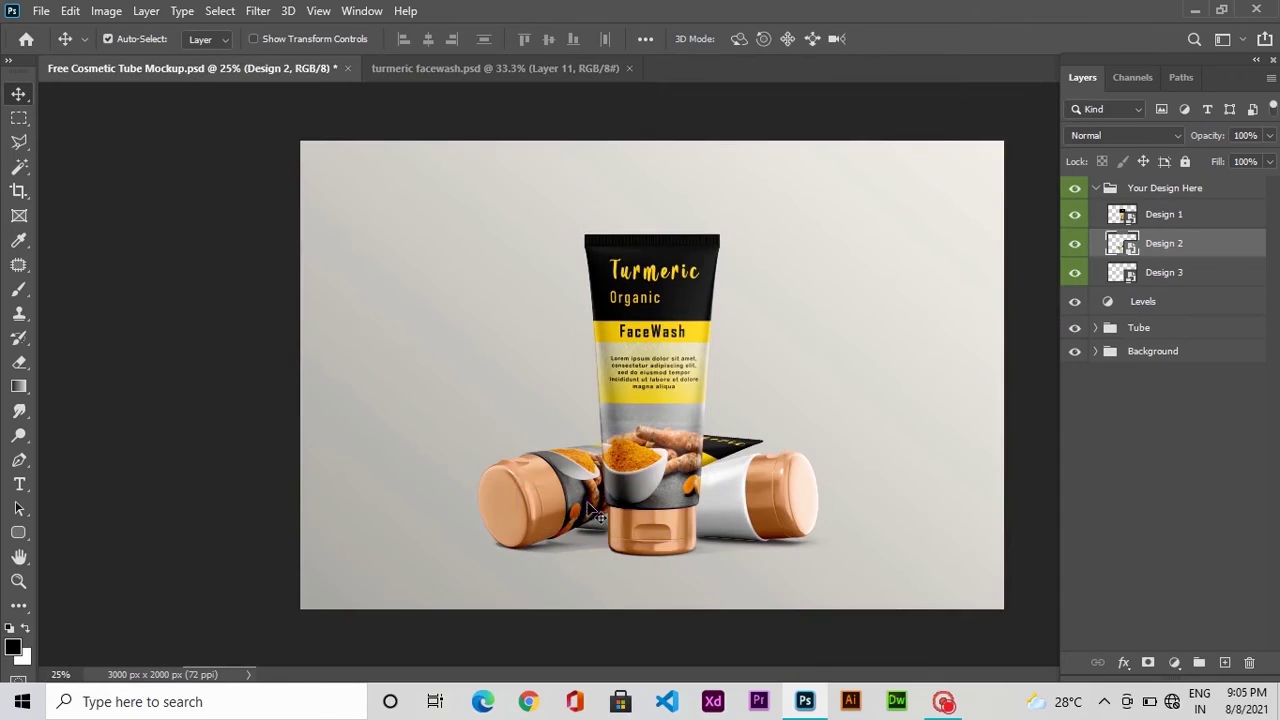
click(740, 505)
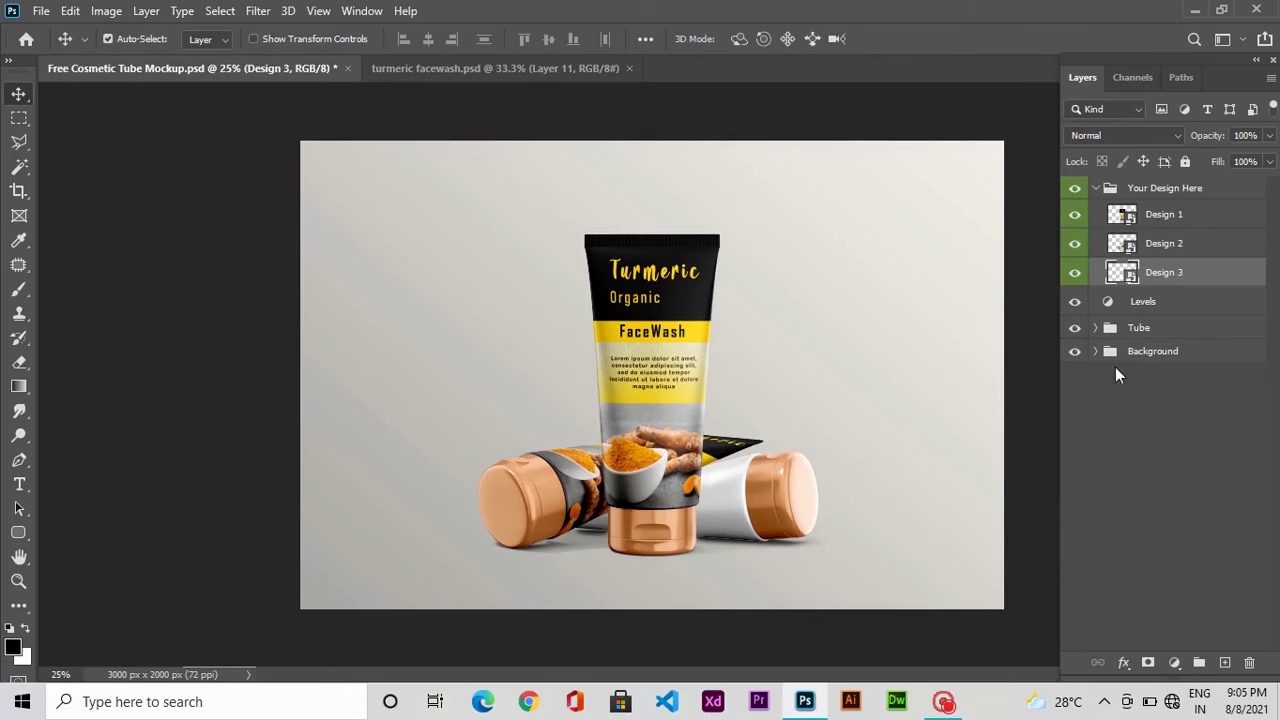
- Open Design 3's contents, copy in the turmeric label, and scale it to fill the canvas
double_click(1122, 272)
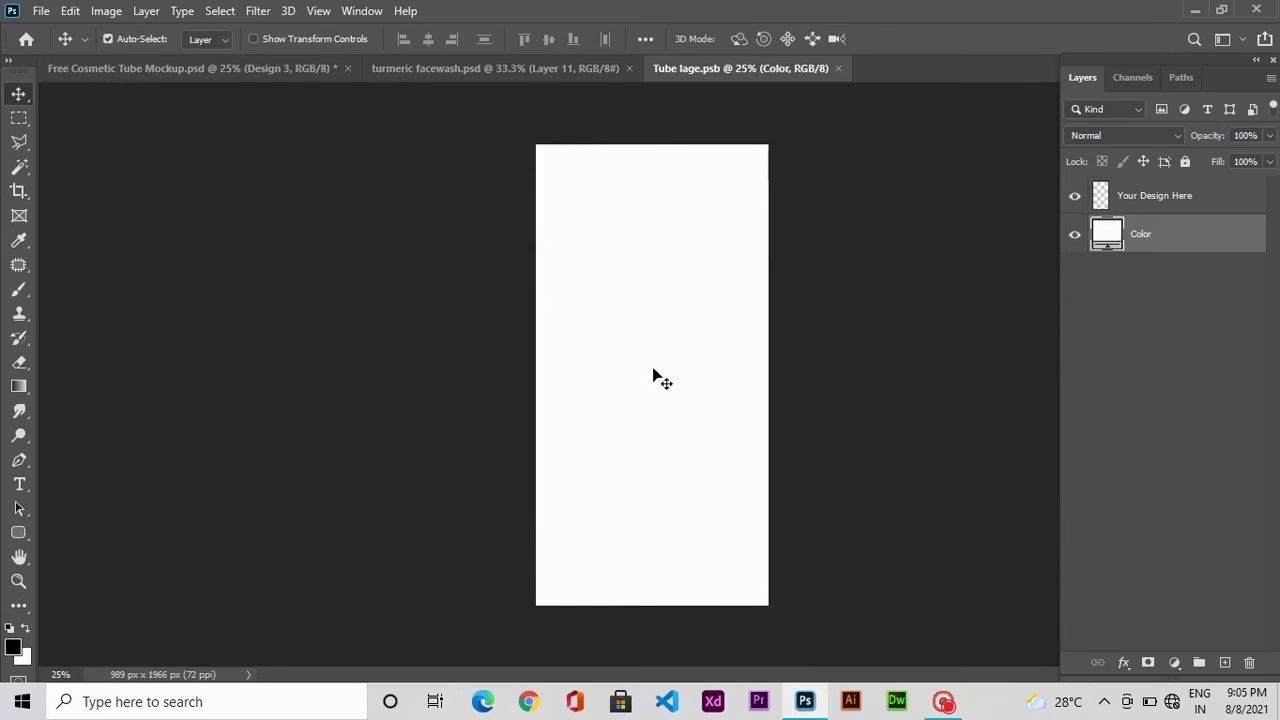
click(568, 69)
mouse_move(608, 196)
mouse_down()
mouse_move(609, 351)
mouse_move(680, 360)
mouse_move(629, 299)
mouse_up()
key(ctrl+t)
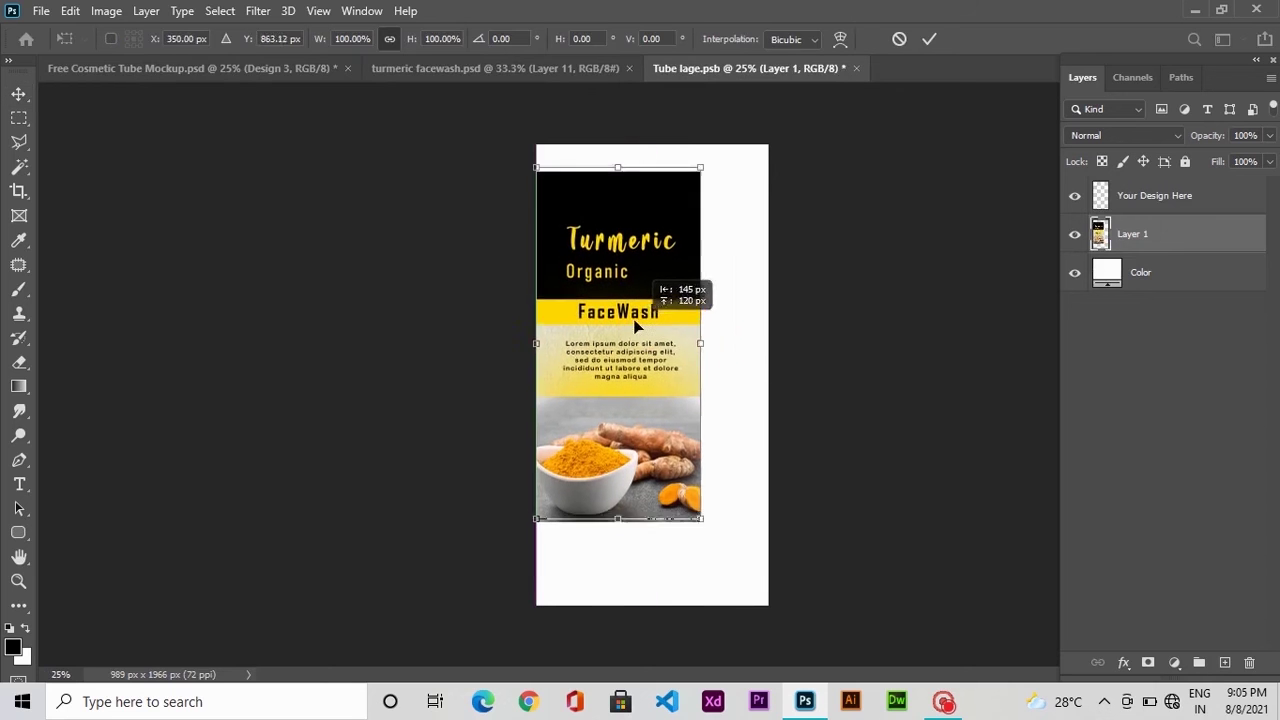
drag(700, 495, 790, 627)
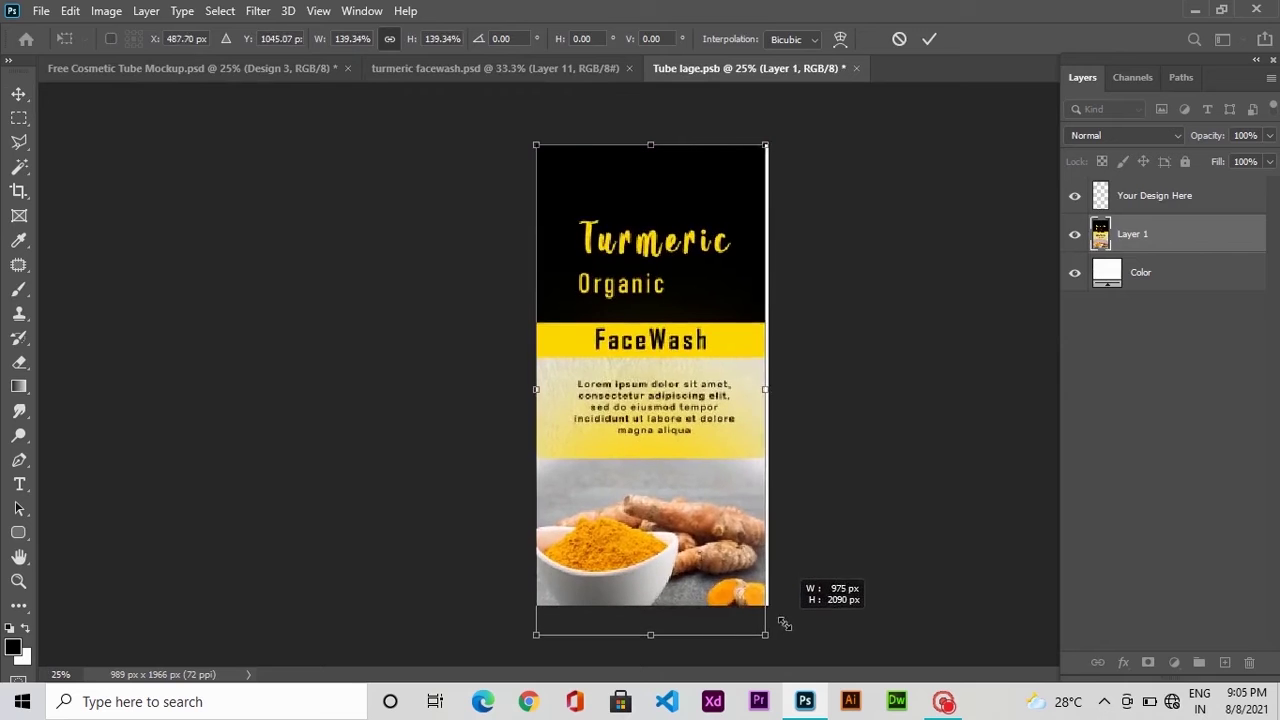
drag(710, 558, 708, 521)
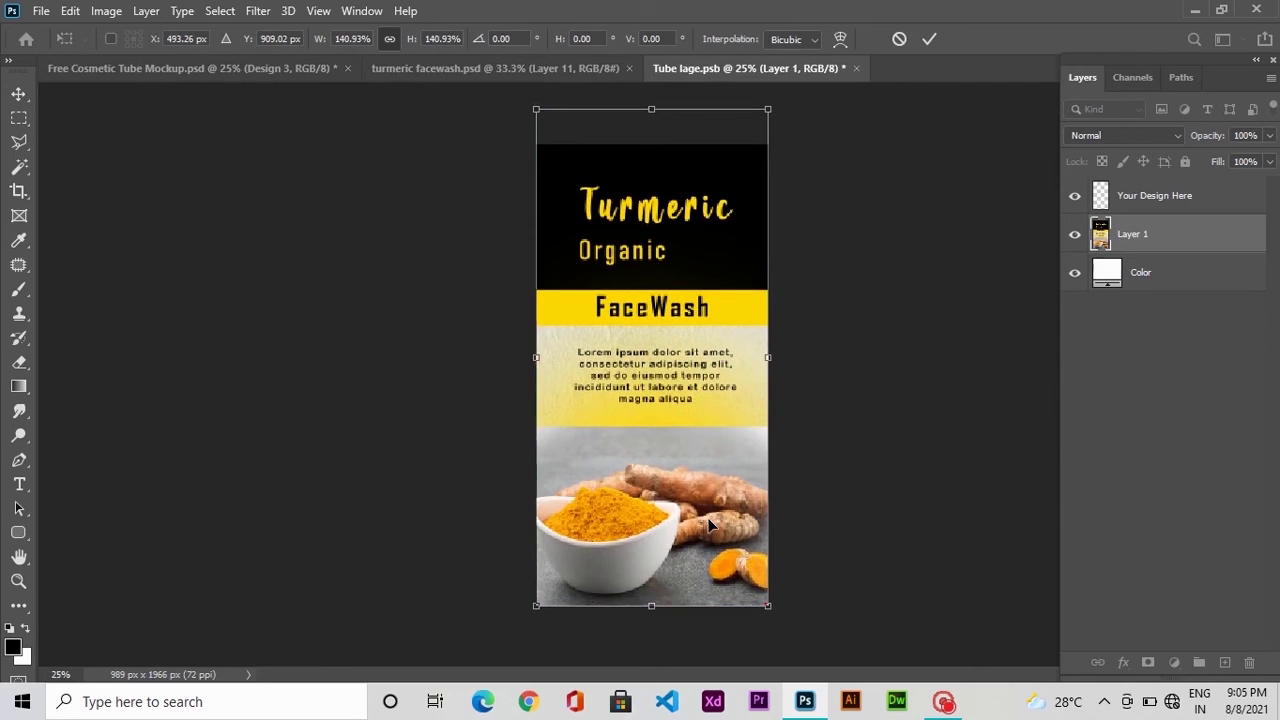
key(Return)
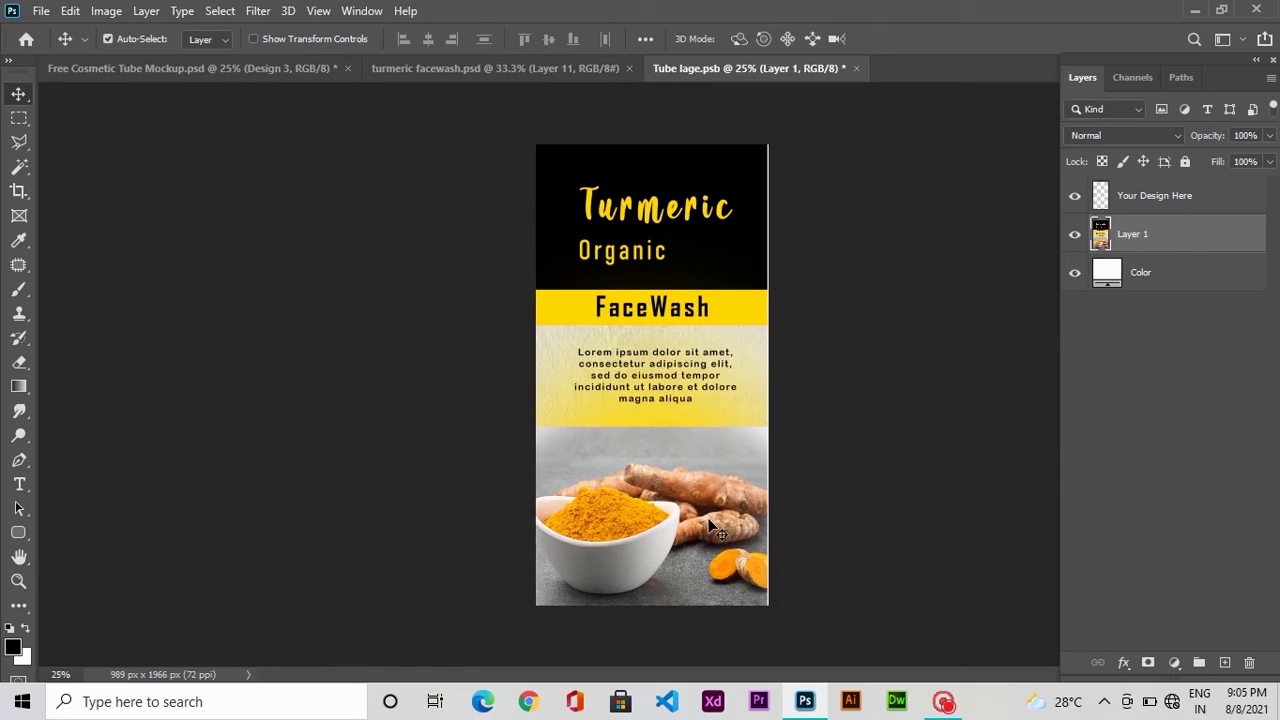
- Fine-tune the label's position and lower-left corner to cover the canvas, then save Tube lage.psb
key(Right)
key(ctrl+t)
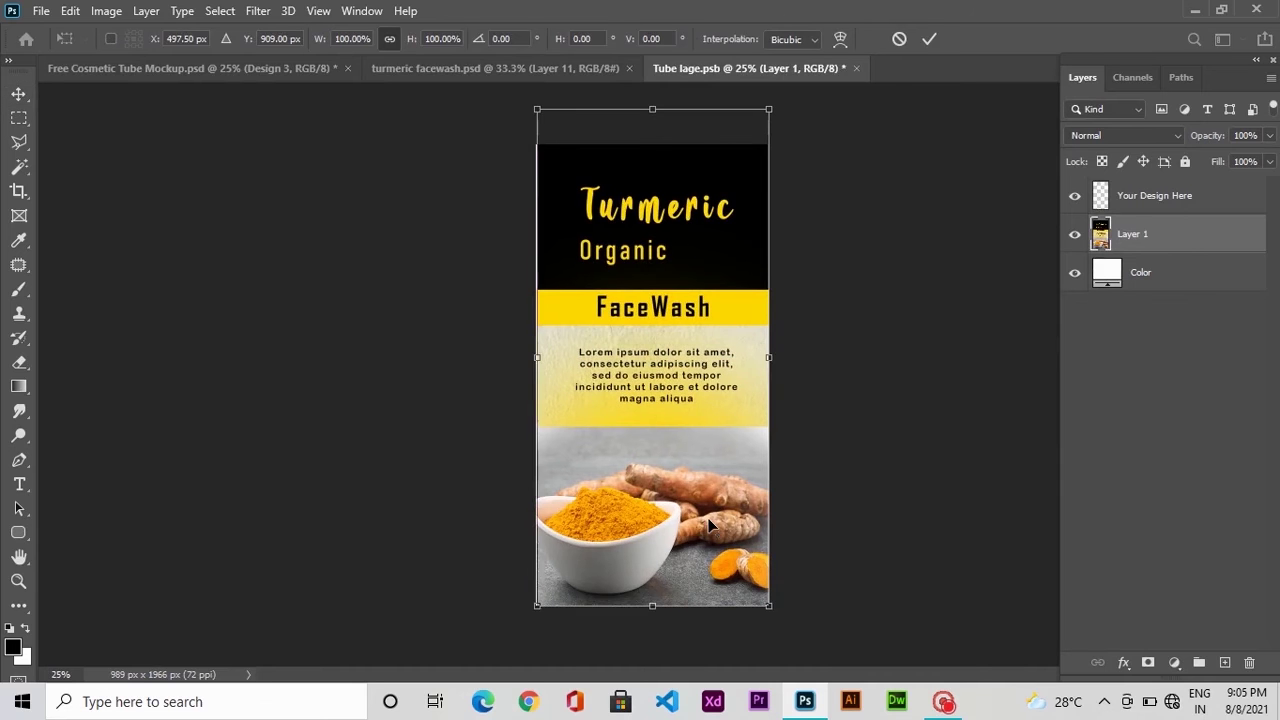
drag(536, 606, 533, 609)
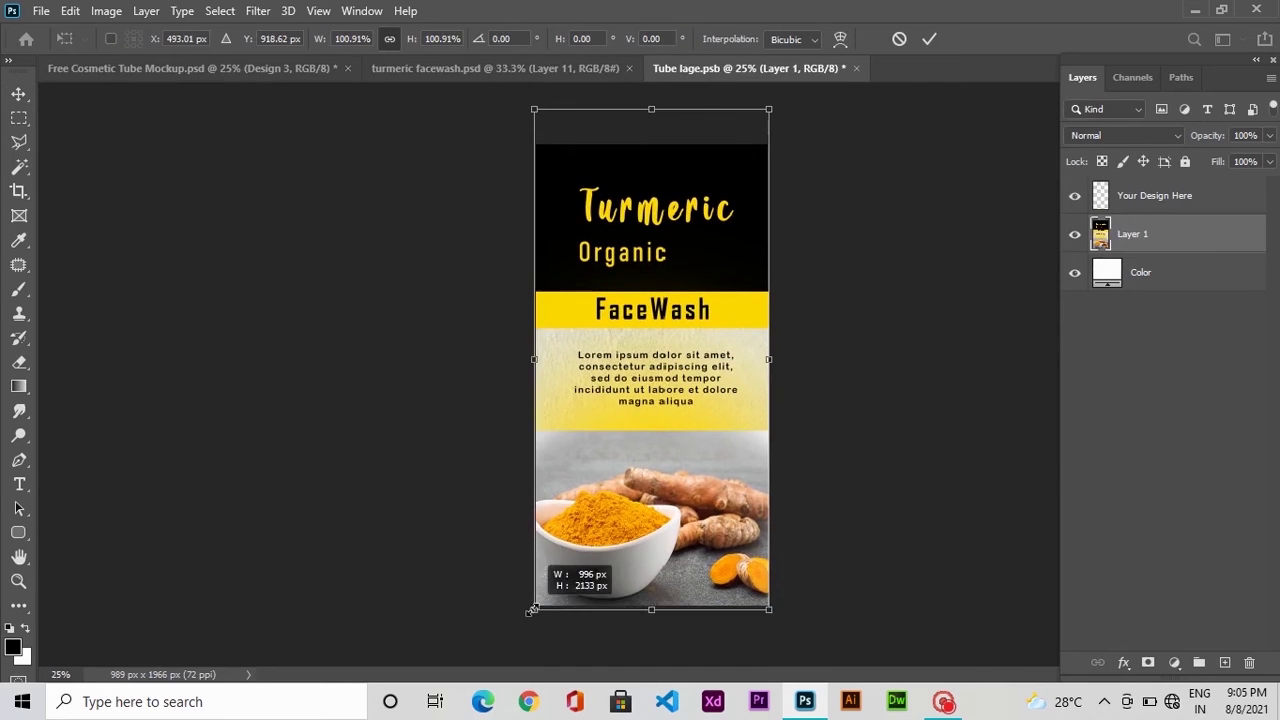
key(Return)
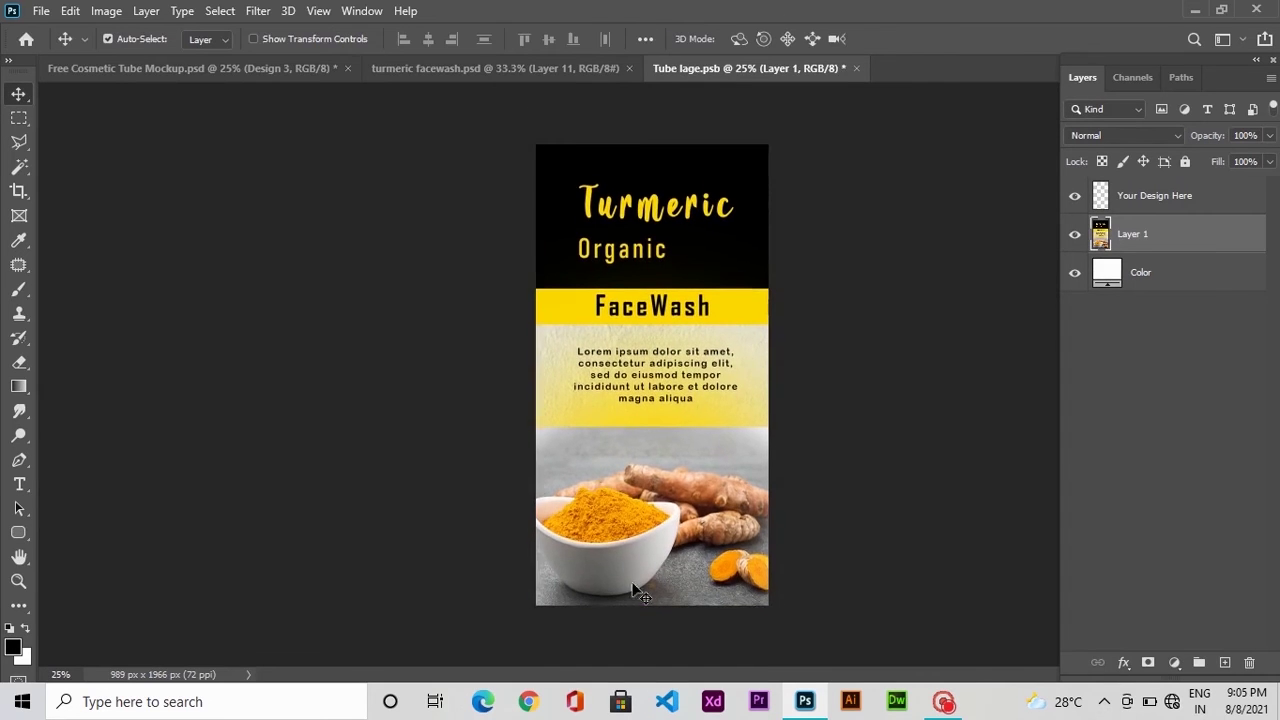
drag(640, 598, 640, 593)
key(ctrl+s)
- Close Tube lage.psb and turmeric facewash.psd, then expand the Tube group to show its Lid layers
key(ctrl+w)
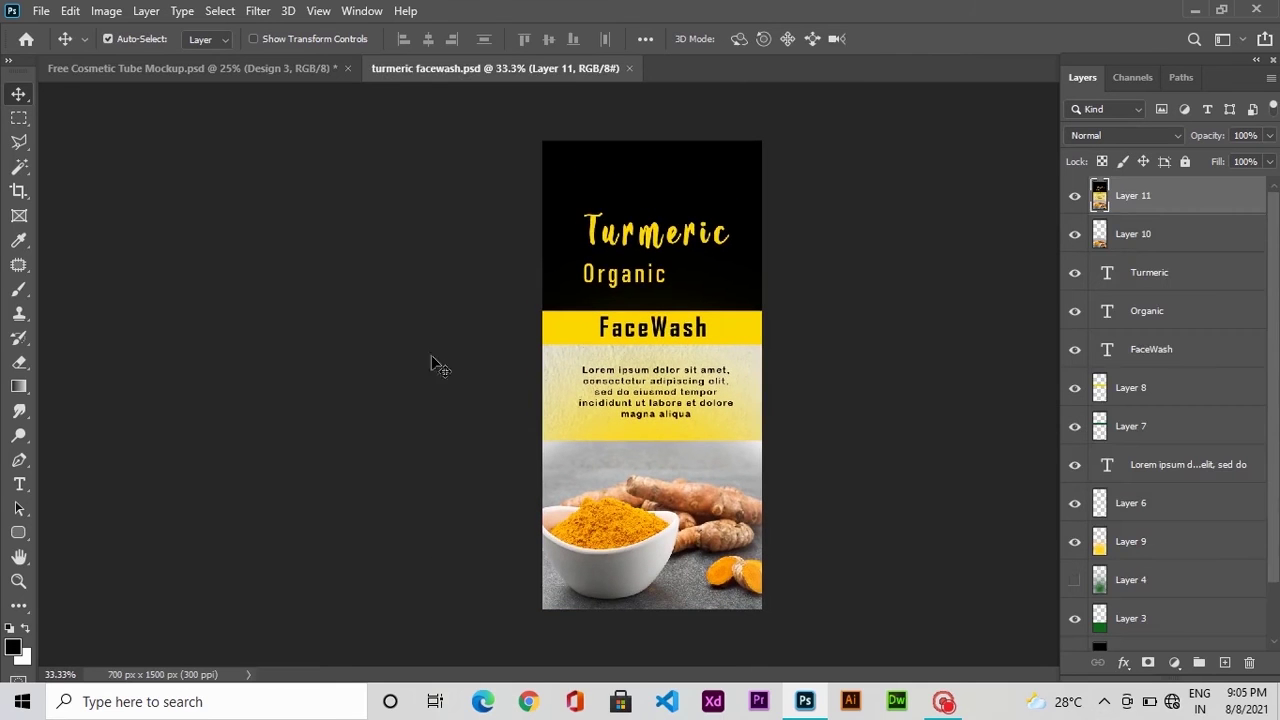
click(629, 68)
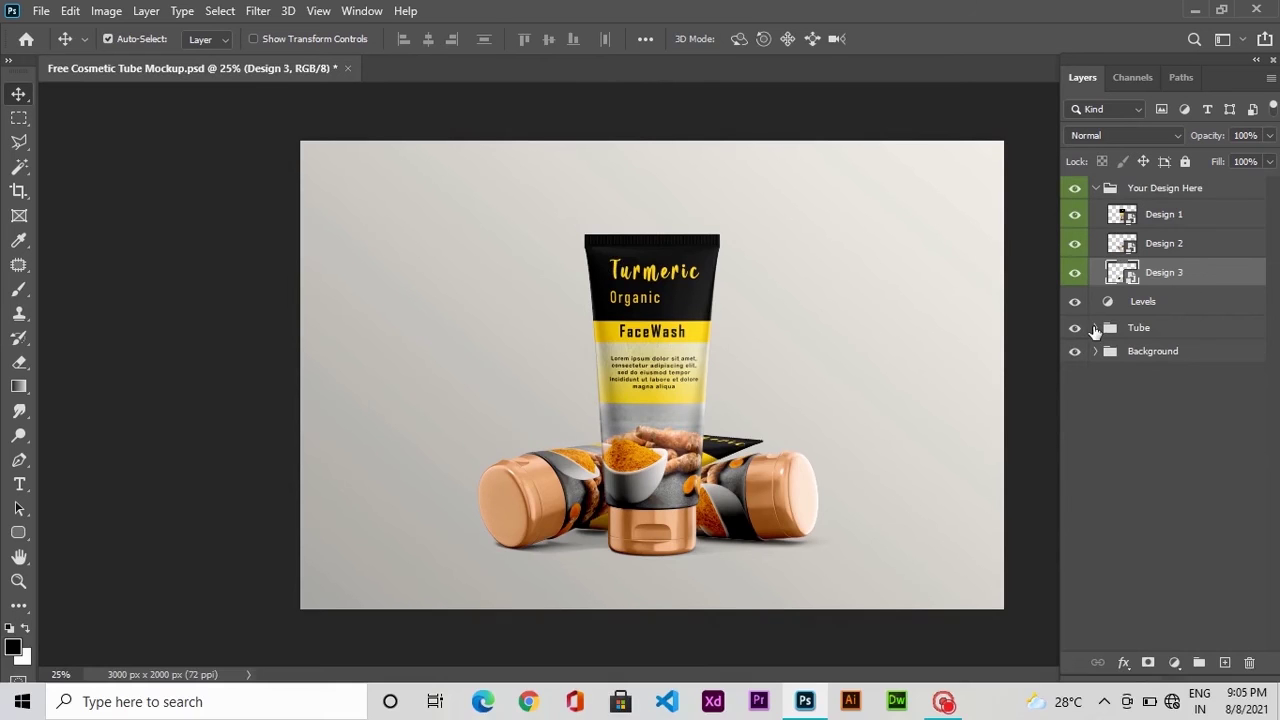
click(1095, 328)
click(1095, 328)
click(783, 487)
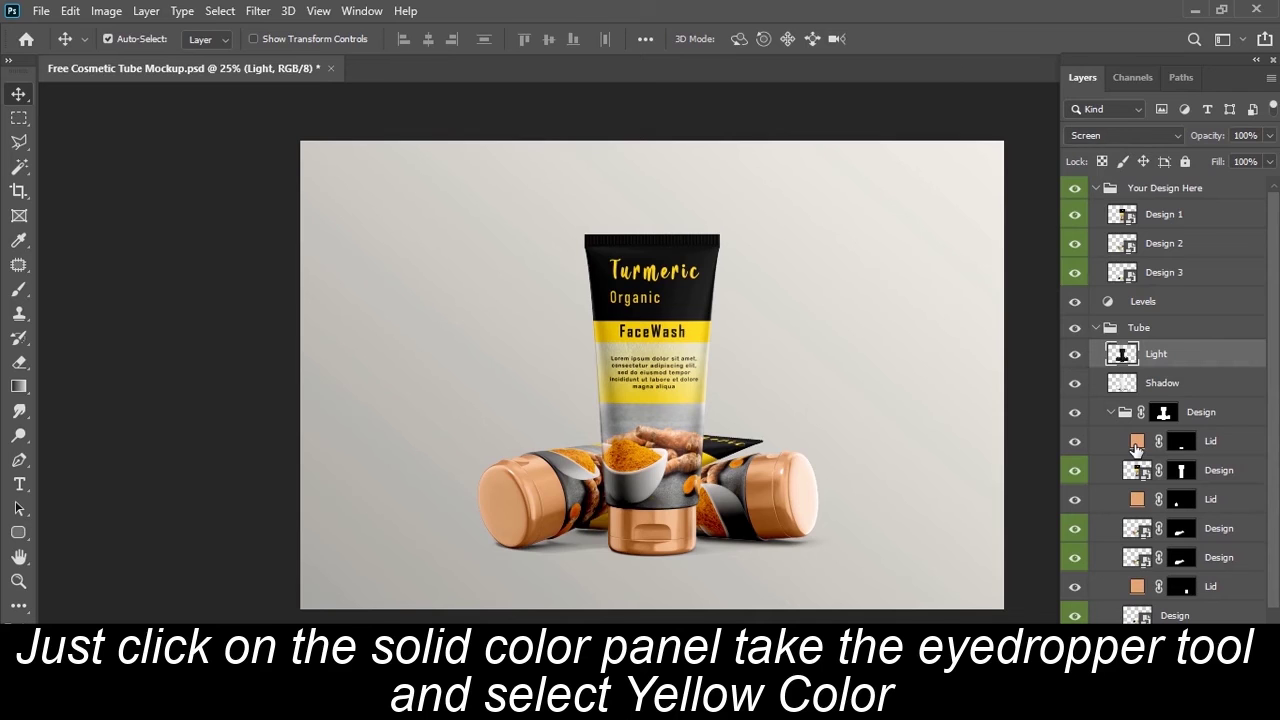
- Recolour the front lid fill with yellow sampled from the label's FaceWash band
double_click(1137, 442)
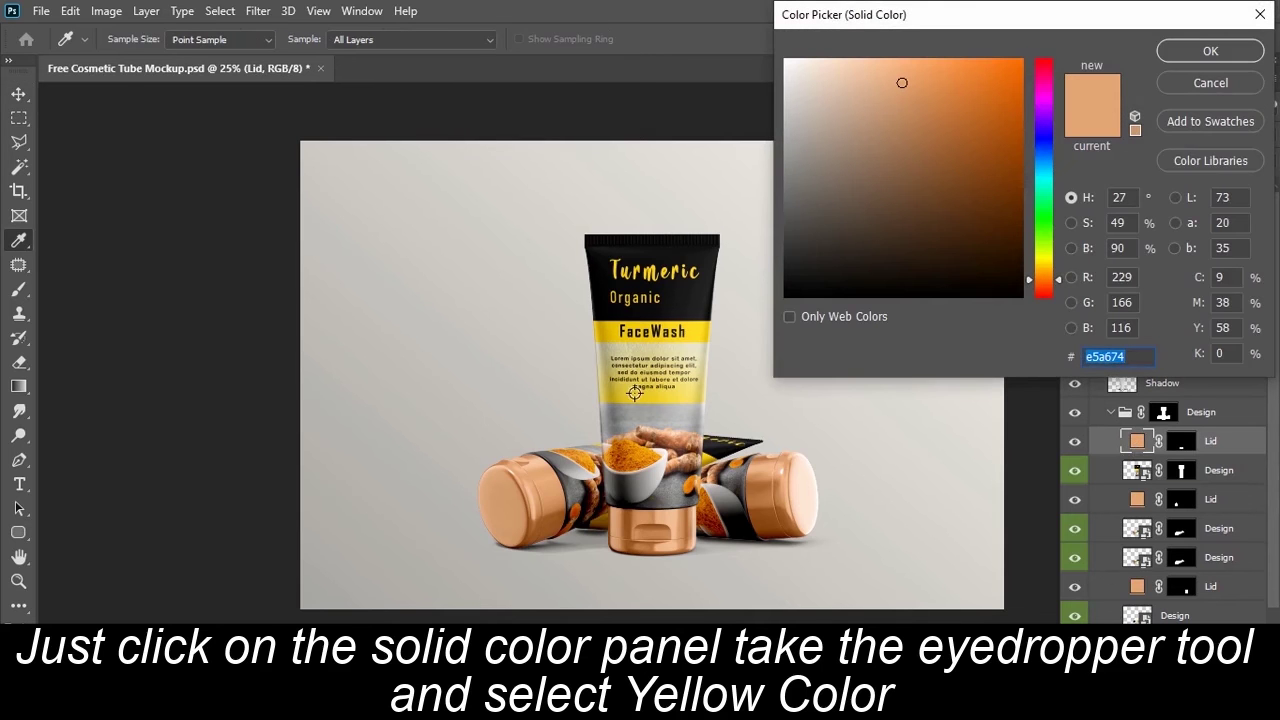
click(19, 242)
click(698, 330)
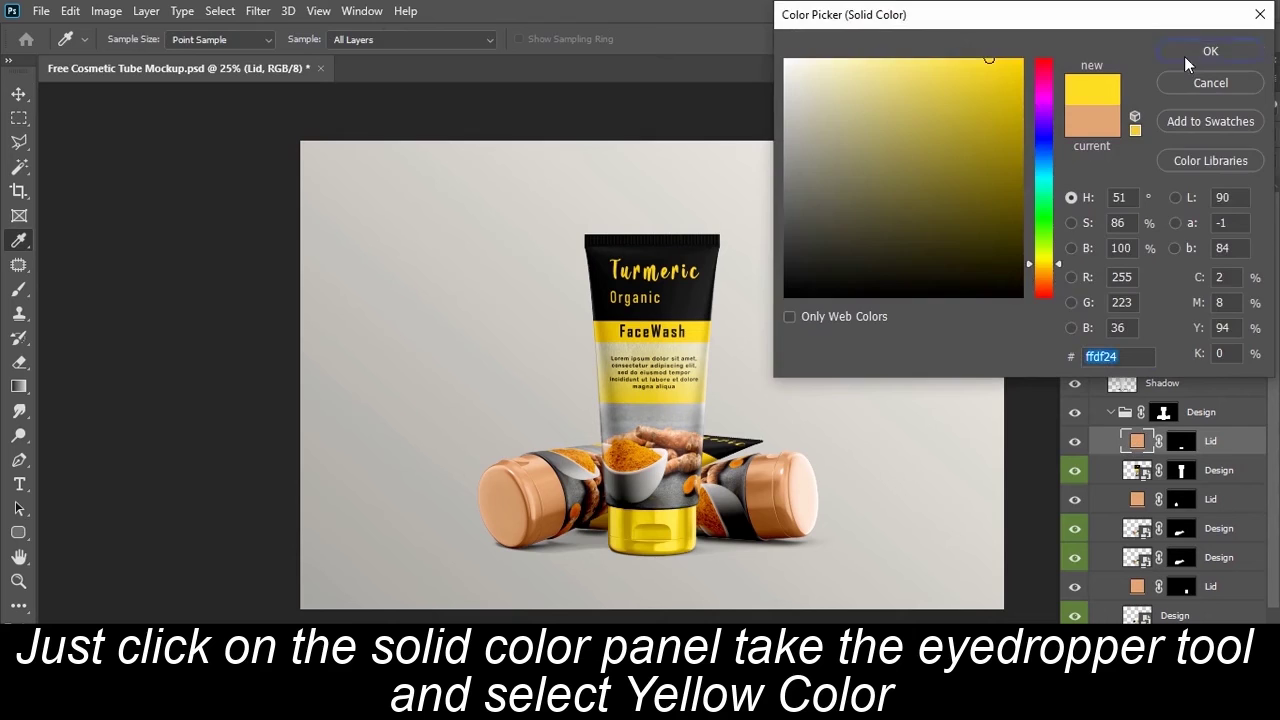
click(1184, 56)
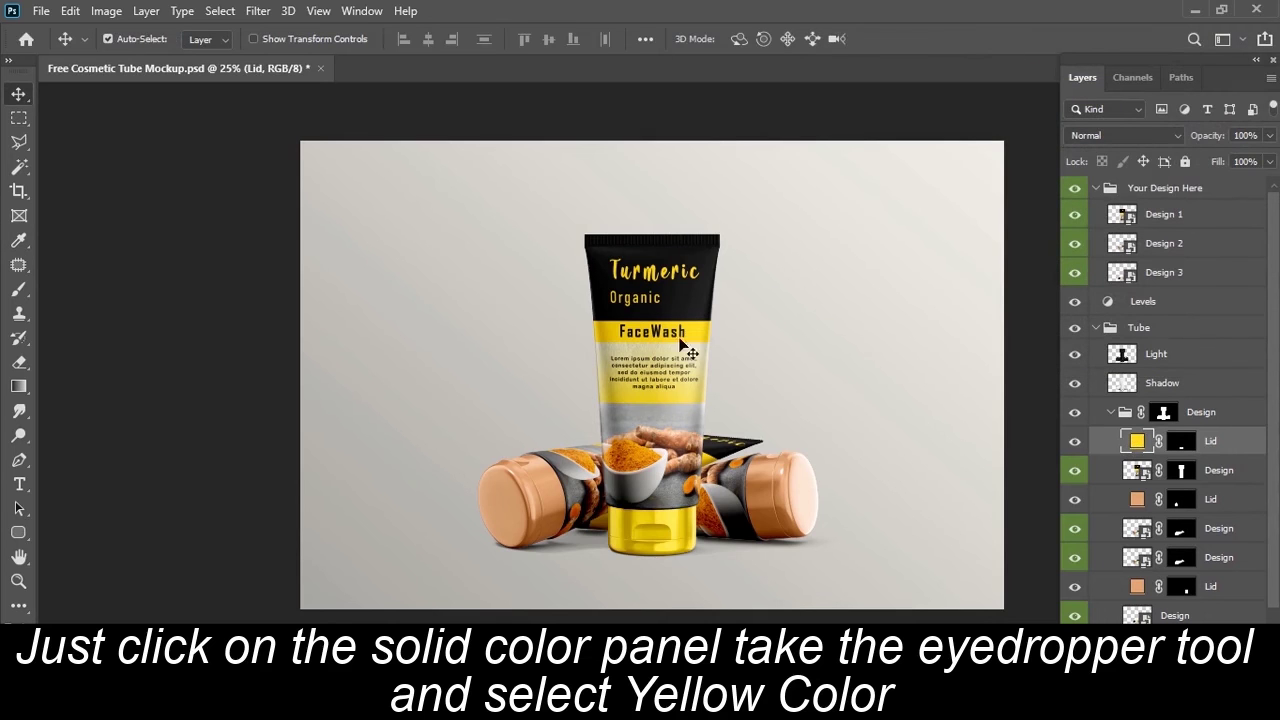
- Recolour the left and right lid fills with the same sampled label yellow
click(772, 488)
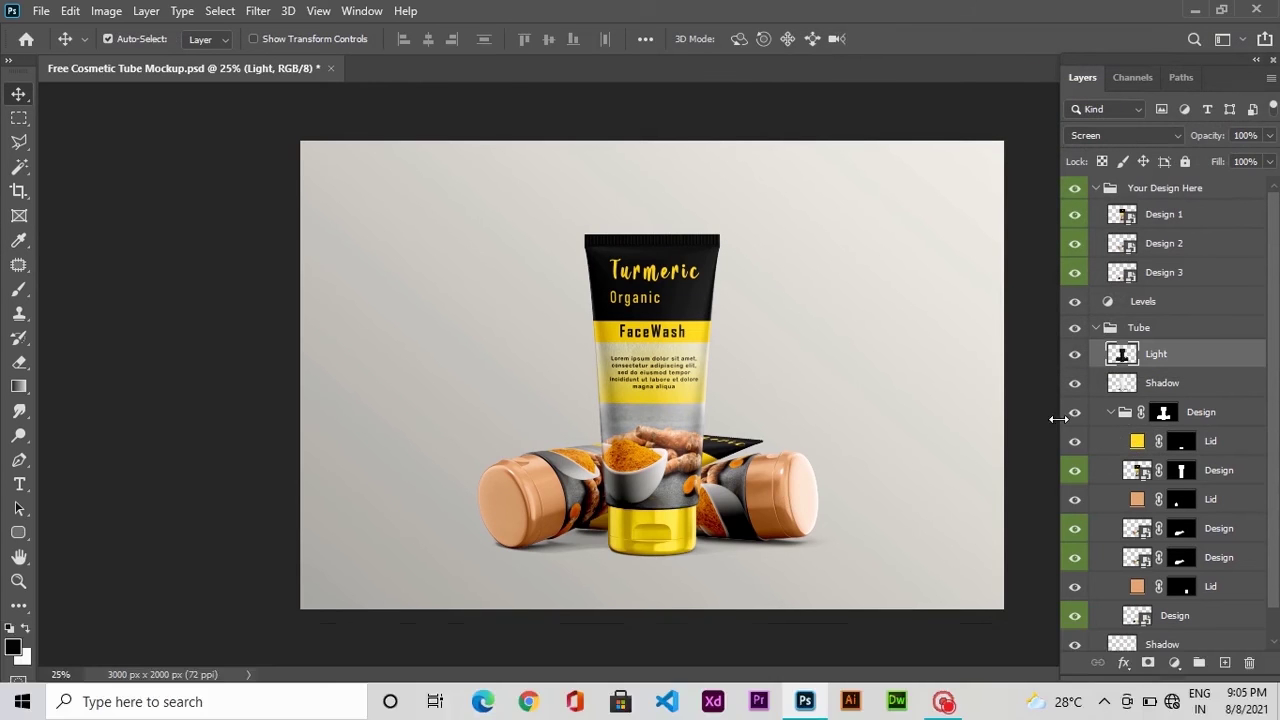
click(1138, 499)
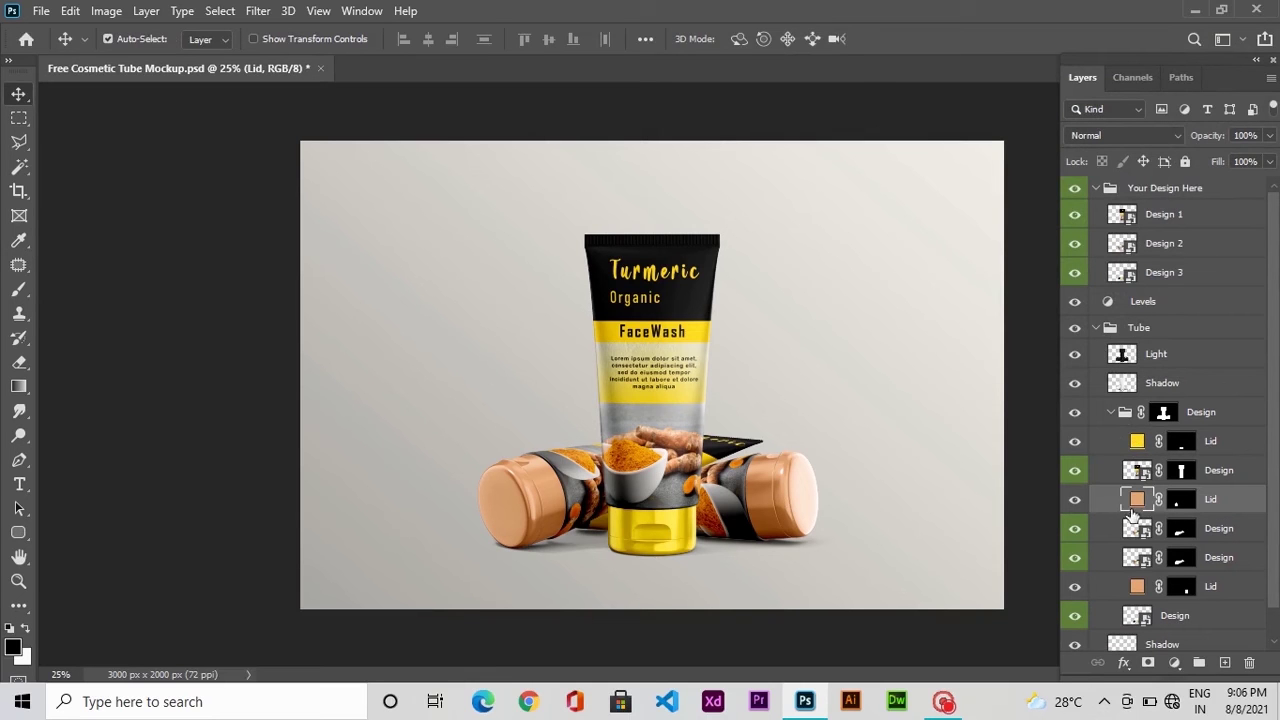
double_click(1138, 499)
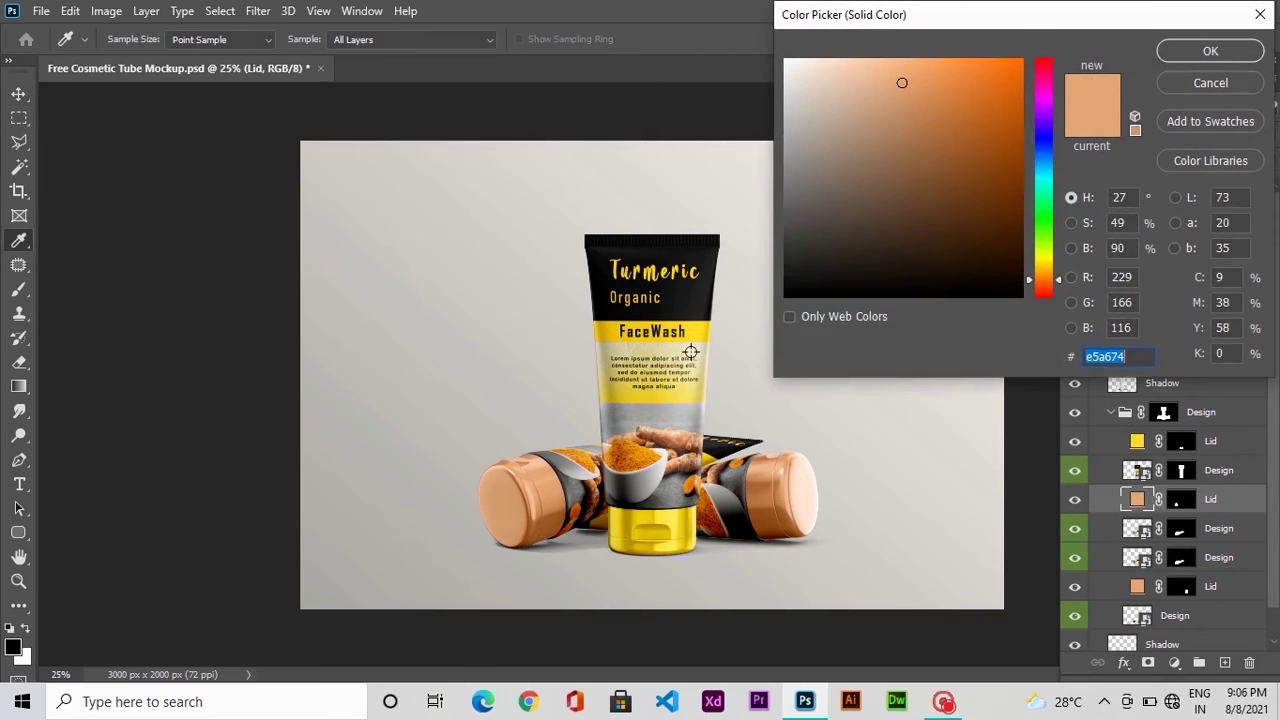
click(693, 330)
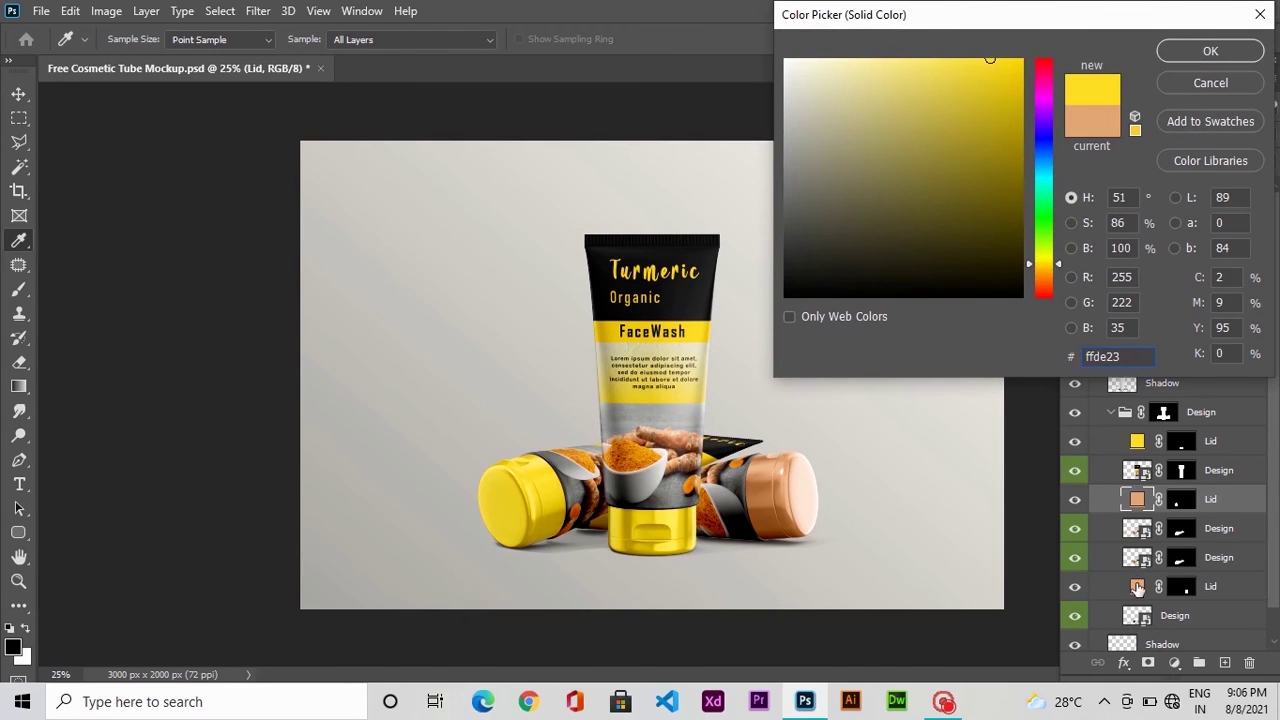
click(1211, 52)
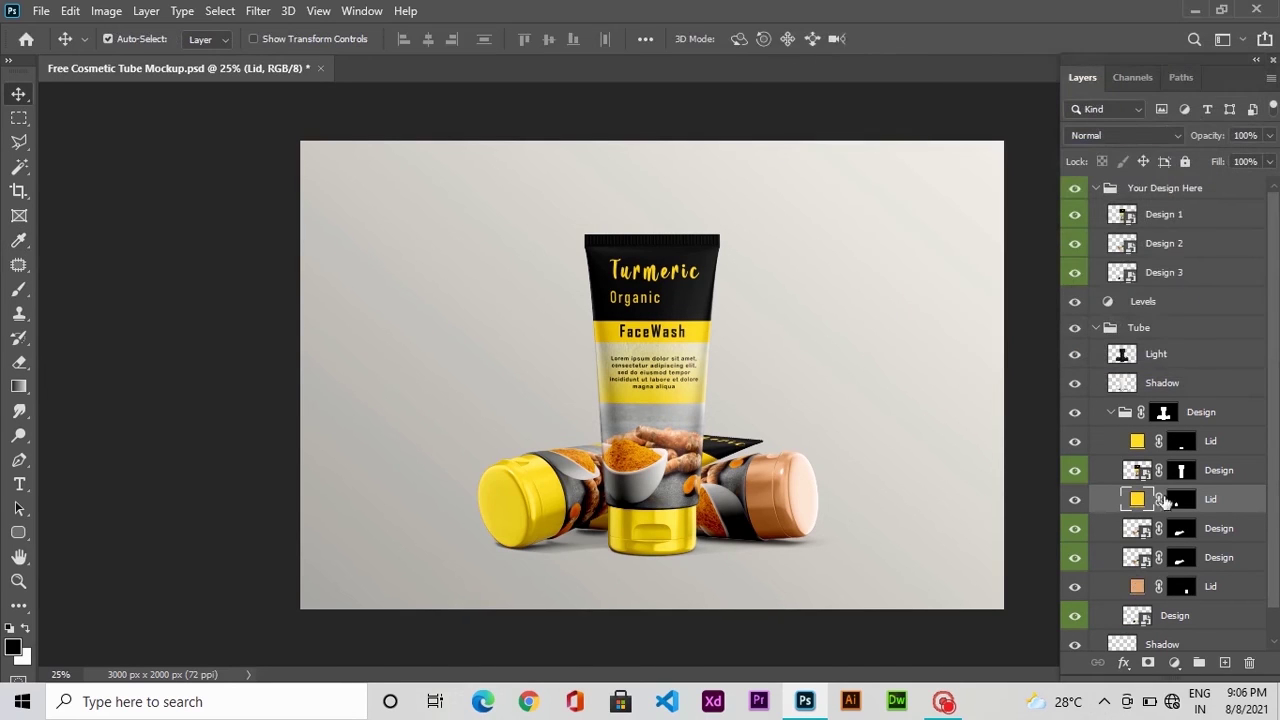
double_click(1137, 587)
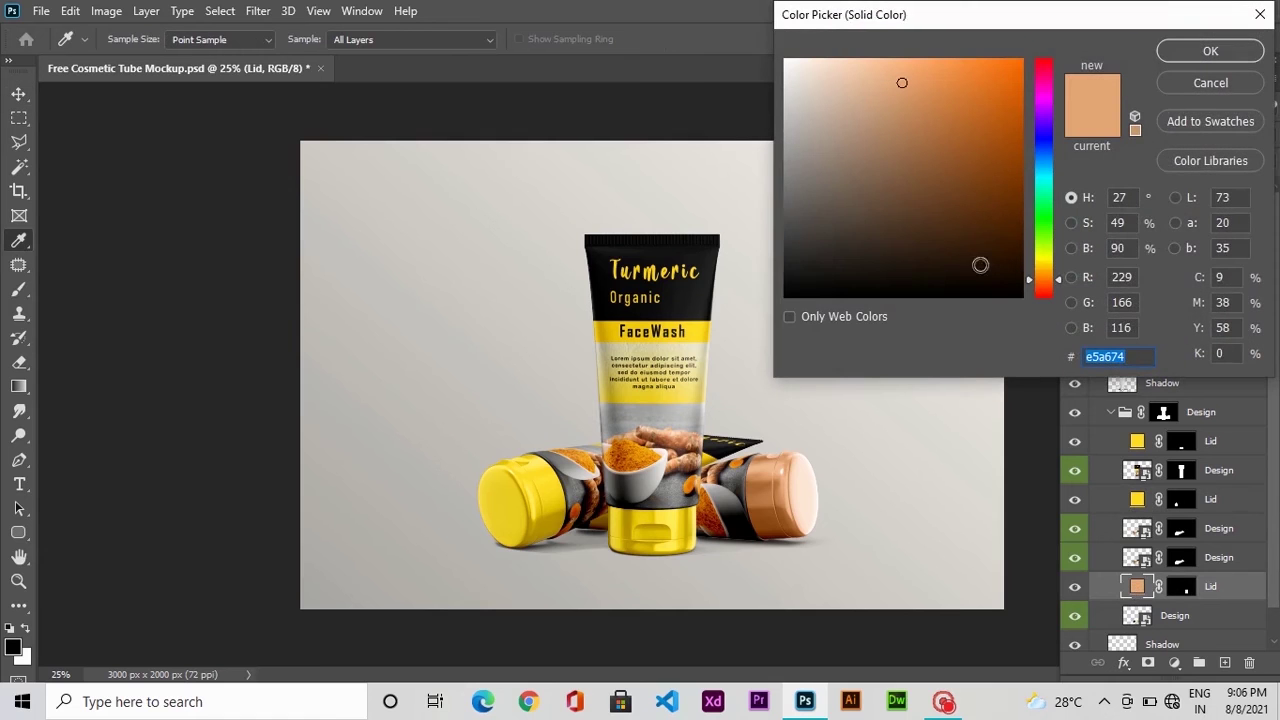
click(693, 330)
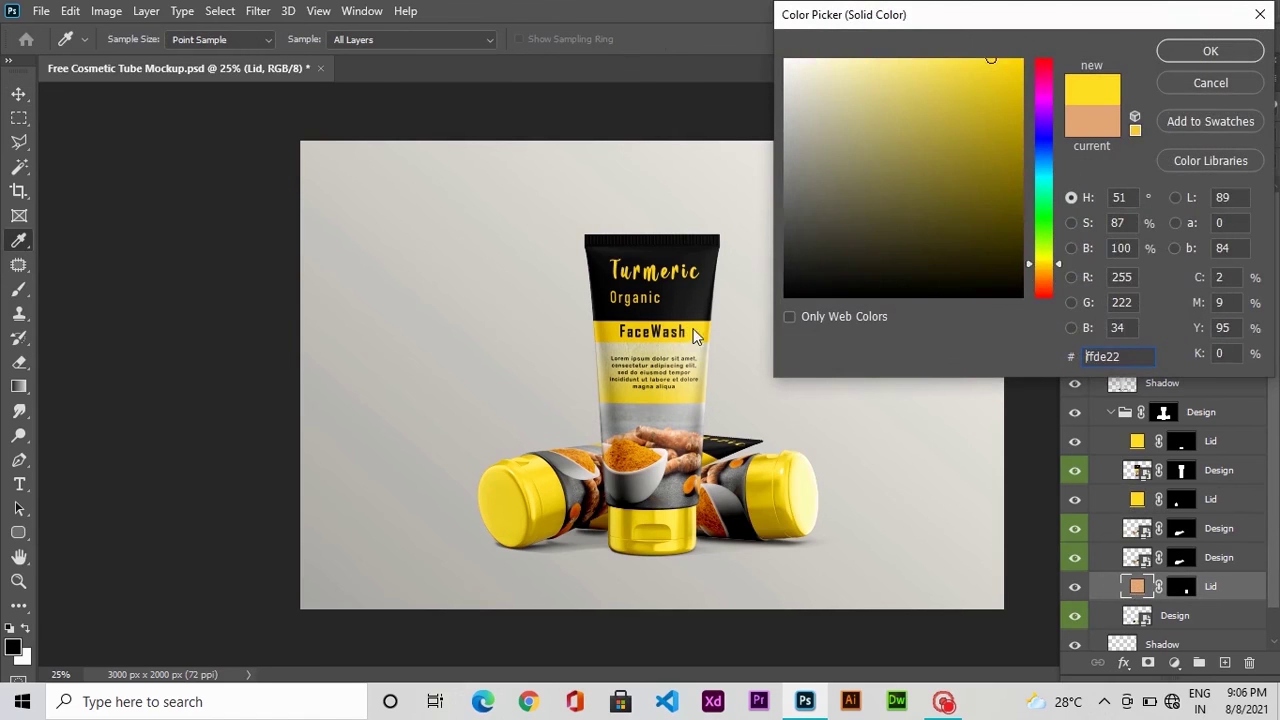
click(1207, 60)
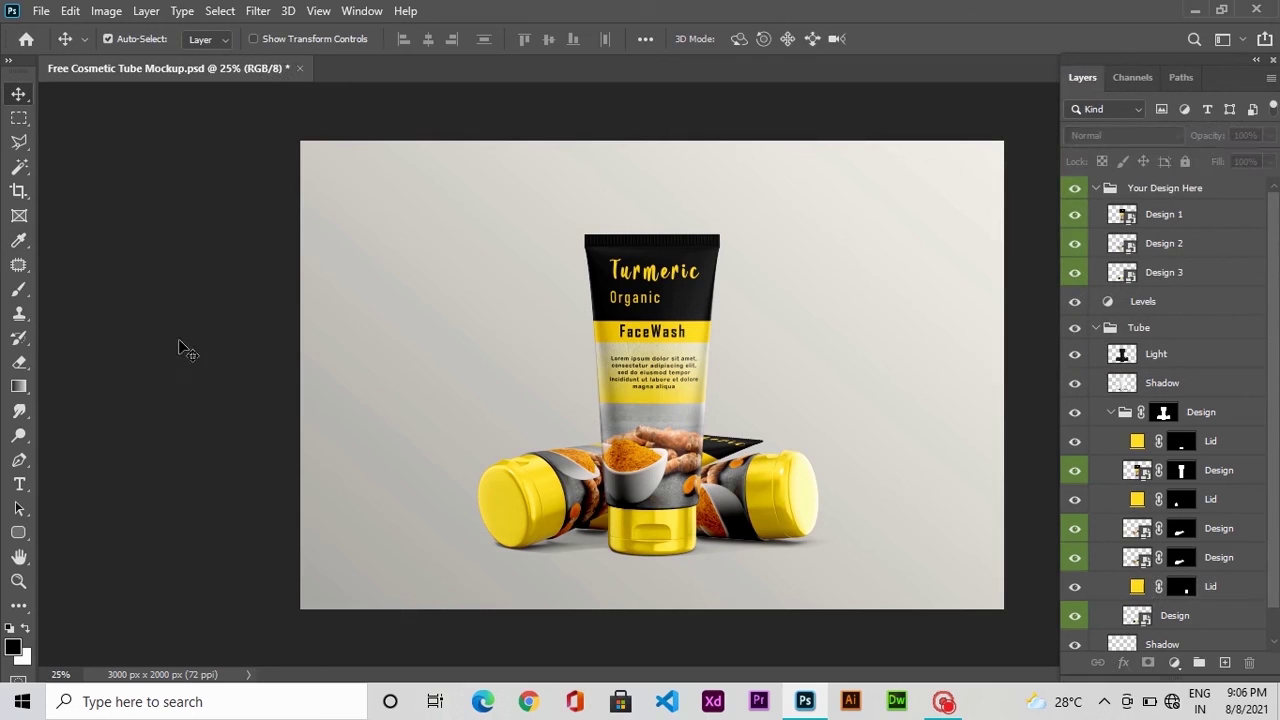
- Collapse the Tube group, cancel the stray Layer Style dialog, and open Design 1's contents as Tube lage1.psb
click(1096, 329)
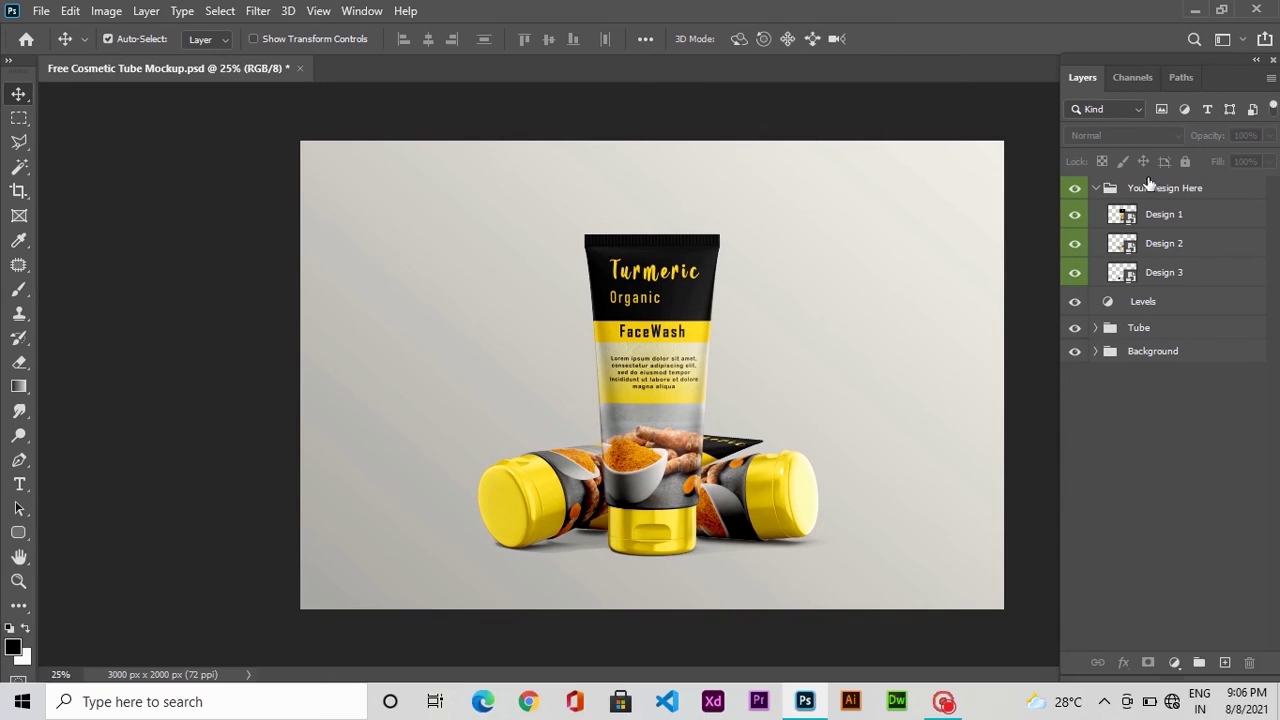
click(1138, 221)
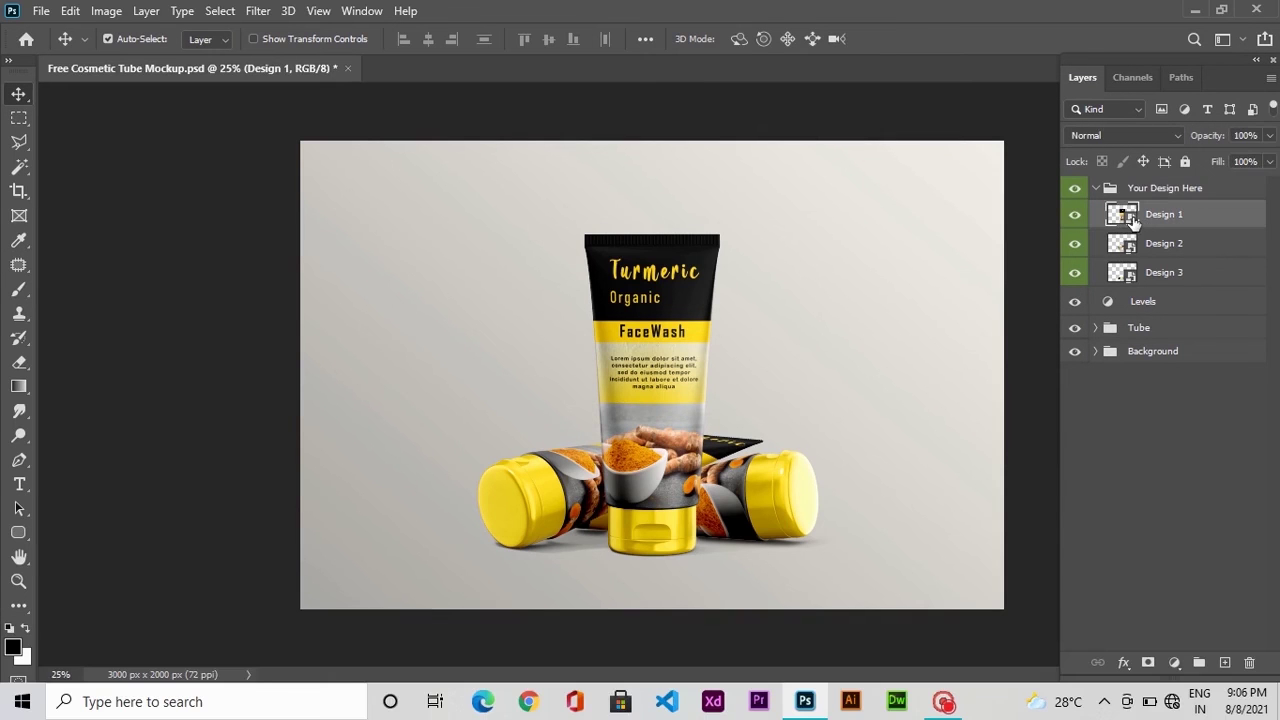
double_click(1133, 221)
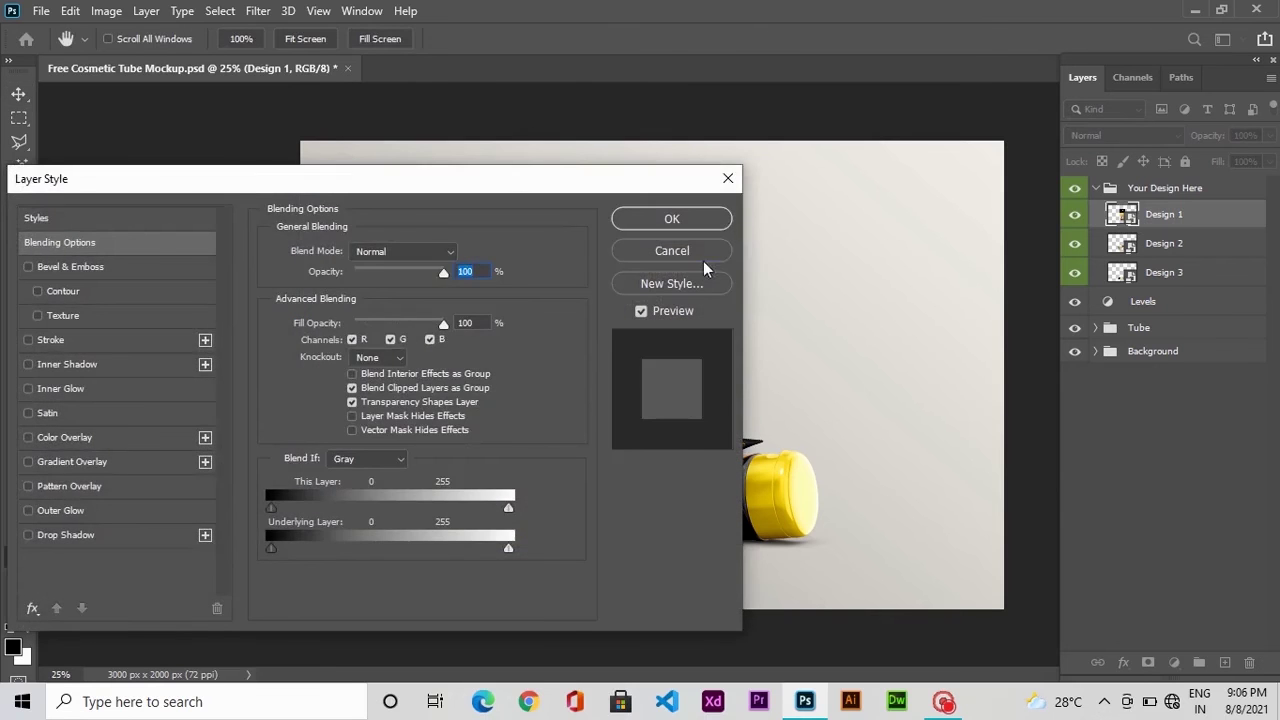
click(703, 258)
double_click(1126, 216)
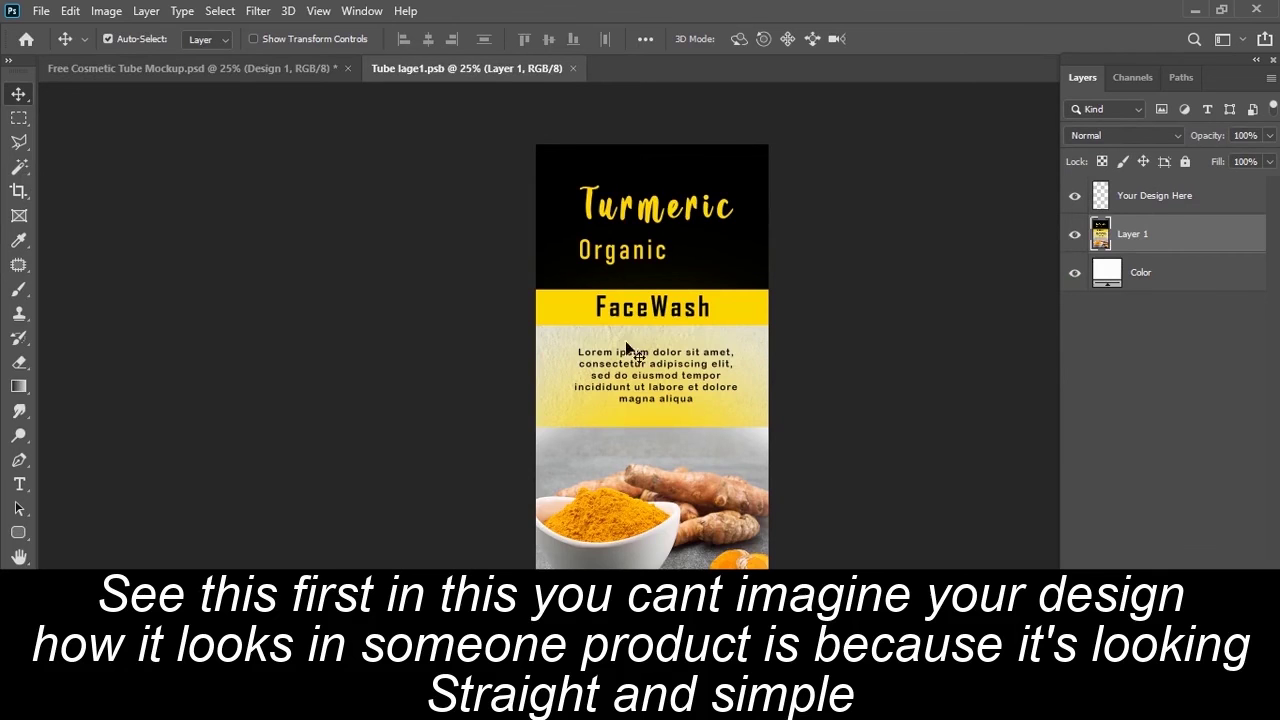
- Switch back to Free Cosmetic Tube Mockup.psd to view the yellow-lidded turmeric tubes
click(231, 68)
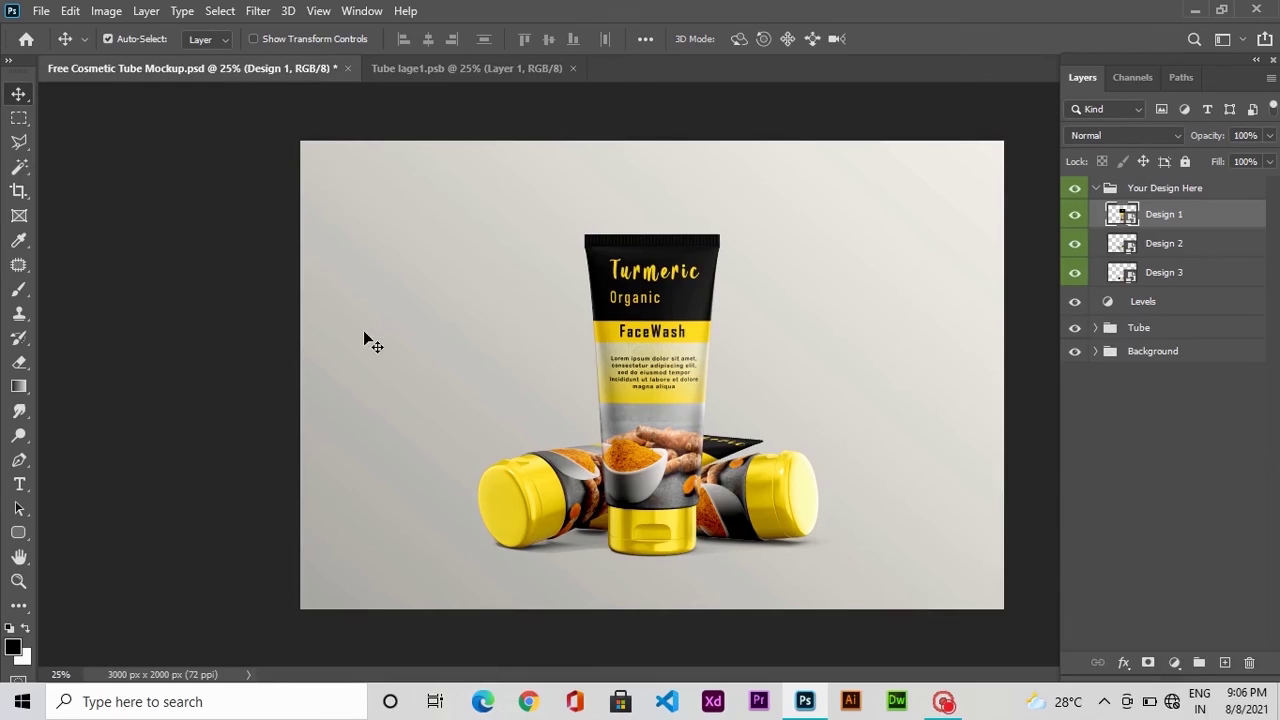